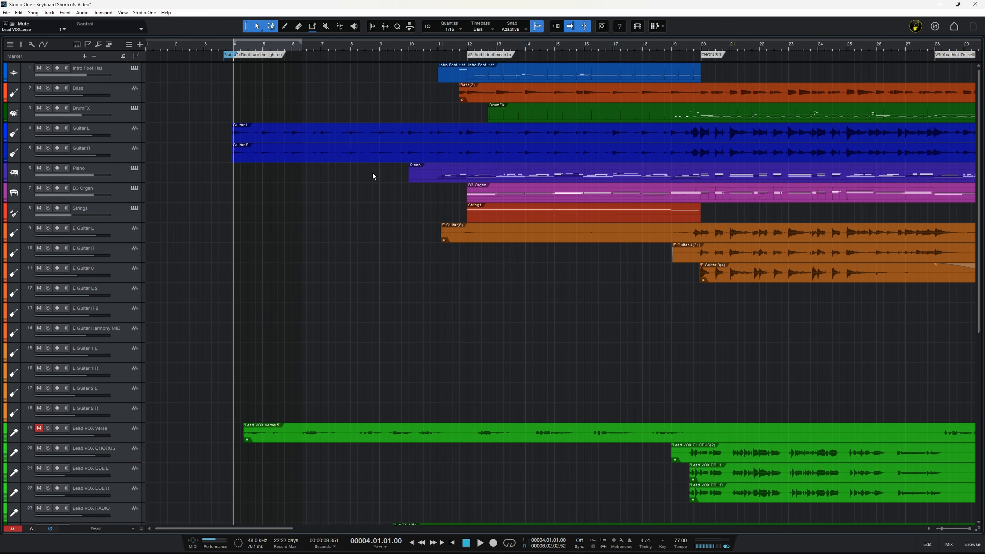
Step: Play the song briefly from bar 4, stop playback and return the playback cursor to the start position
key(space)
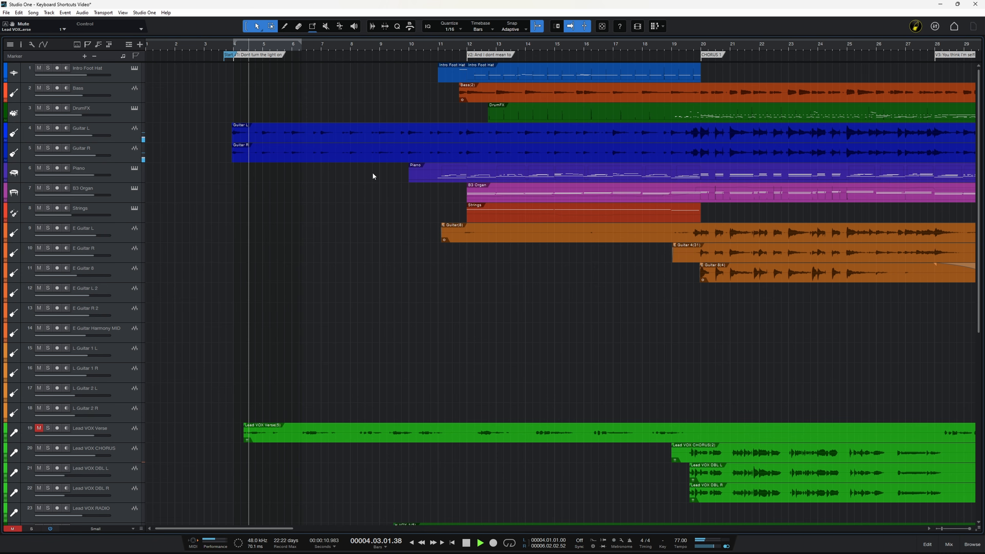
key(space)
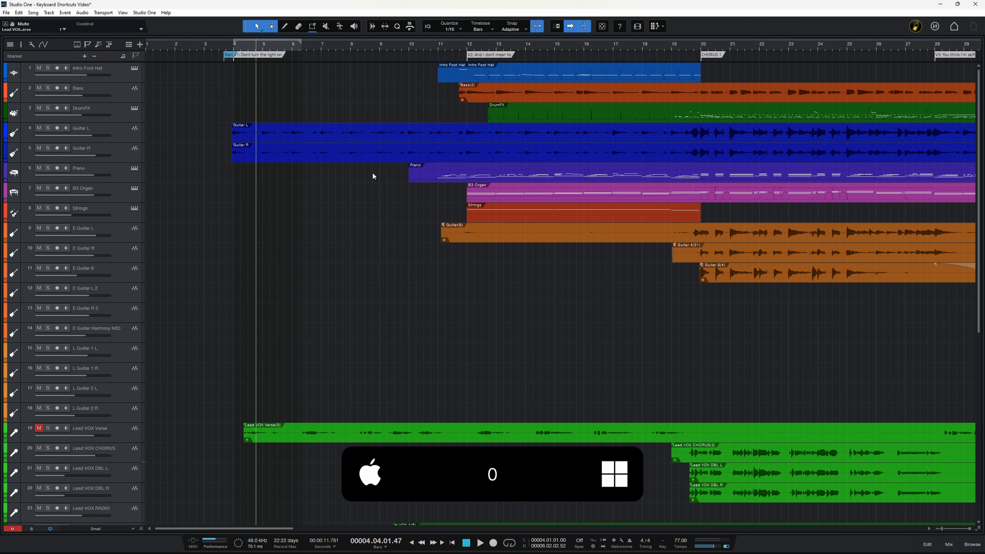
key(KP_0)
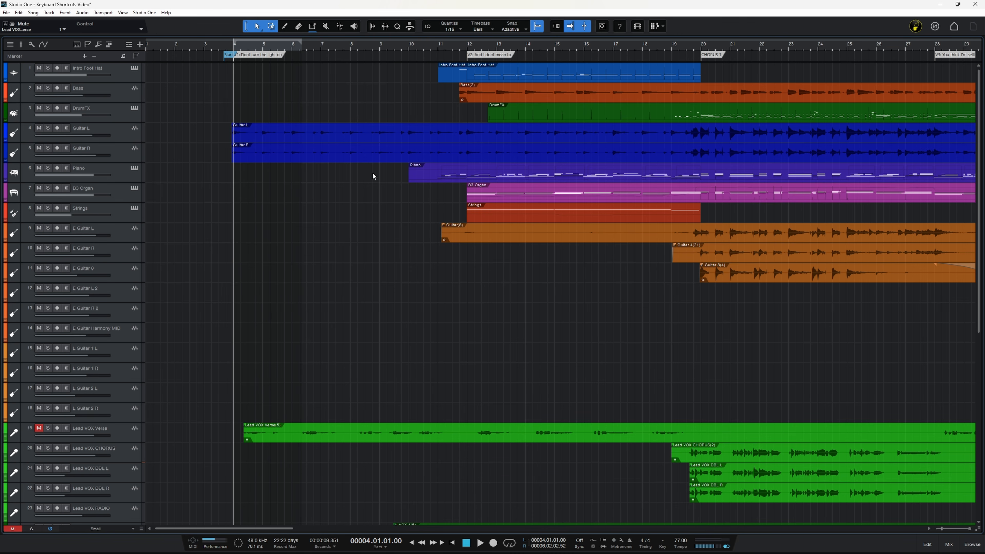
key(KP_Decimal)
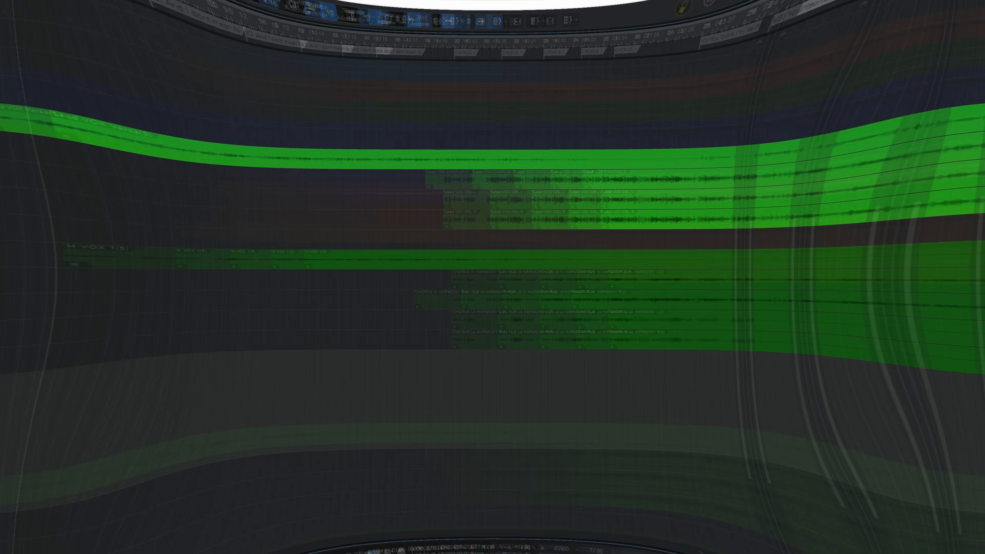
Step: Turn on the metronome, then toggle it off and on again
key(c)
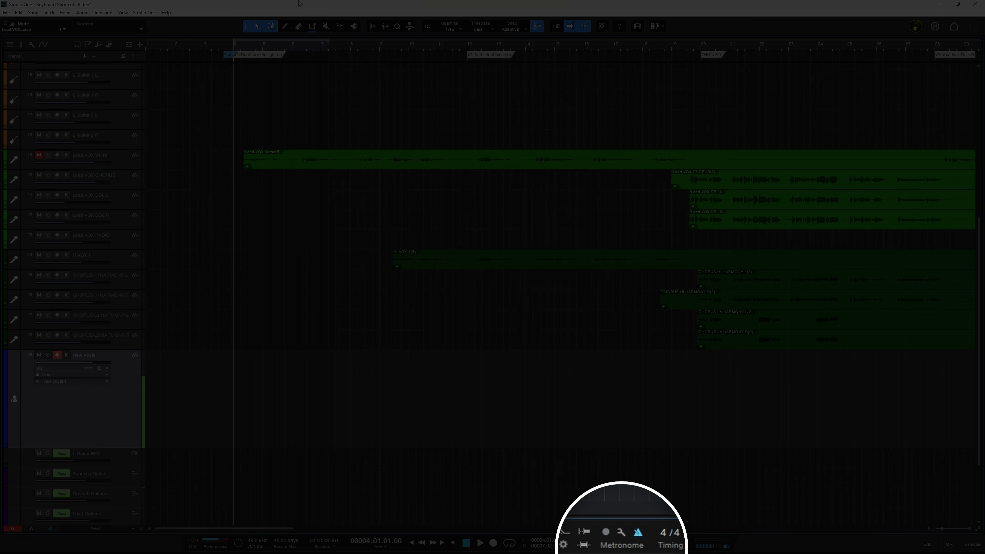
key(c)
key(c)
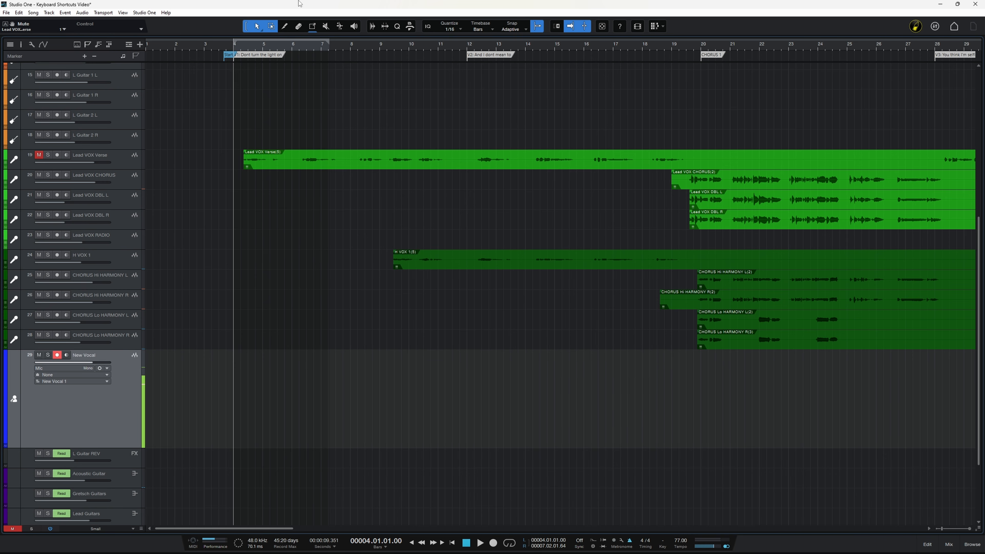
Step: Record two vocal takes on the New Vocal track from bar 4, deleting the first and undoing the second
key(KP_Multiply)
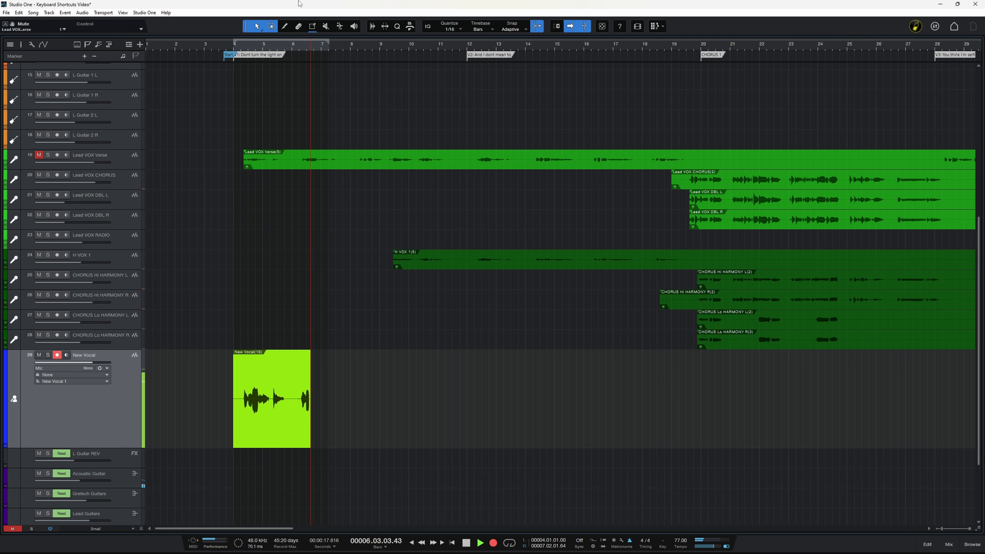
key(space)
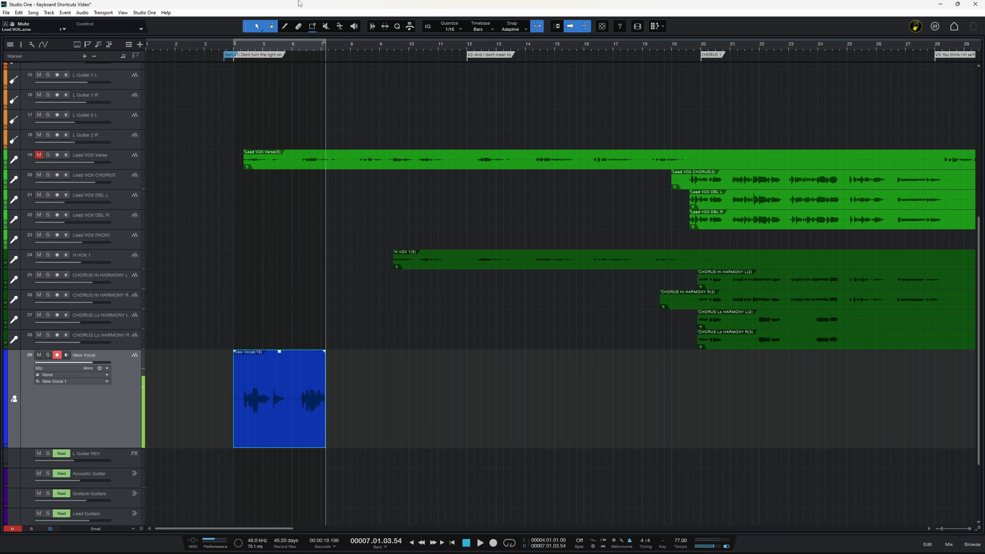
key(KP_1)
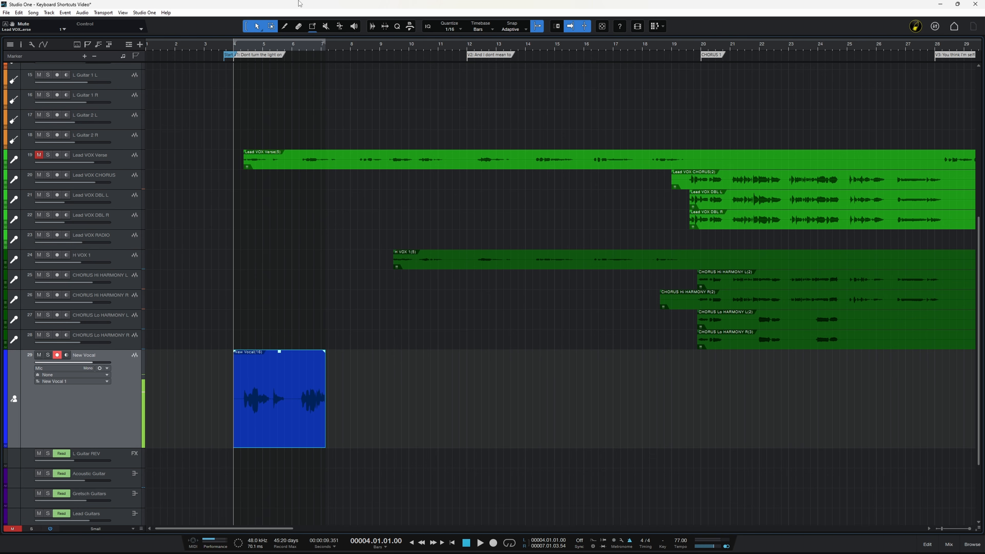
key(Delete)
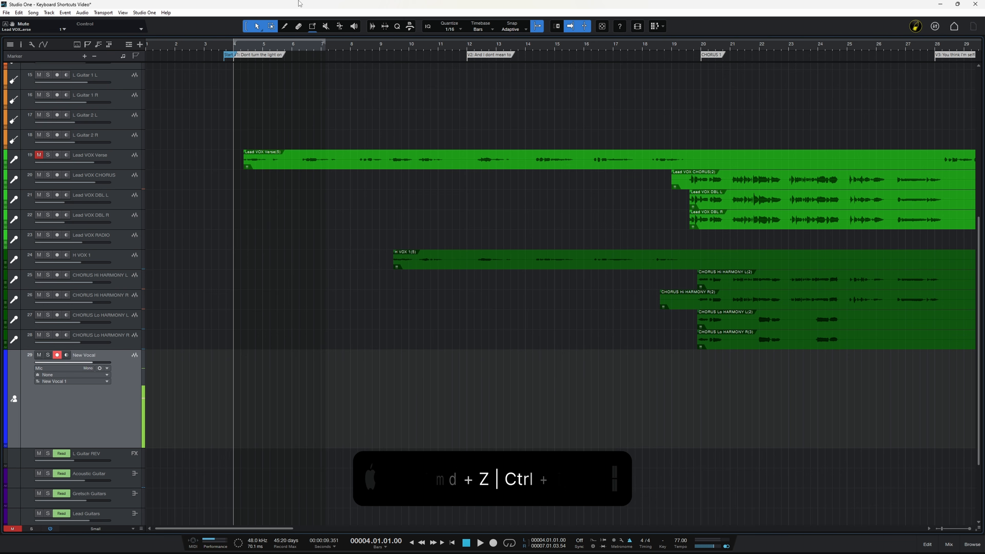
key(KP_Multiply)
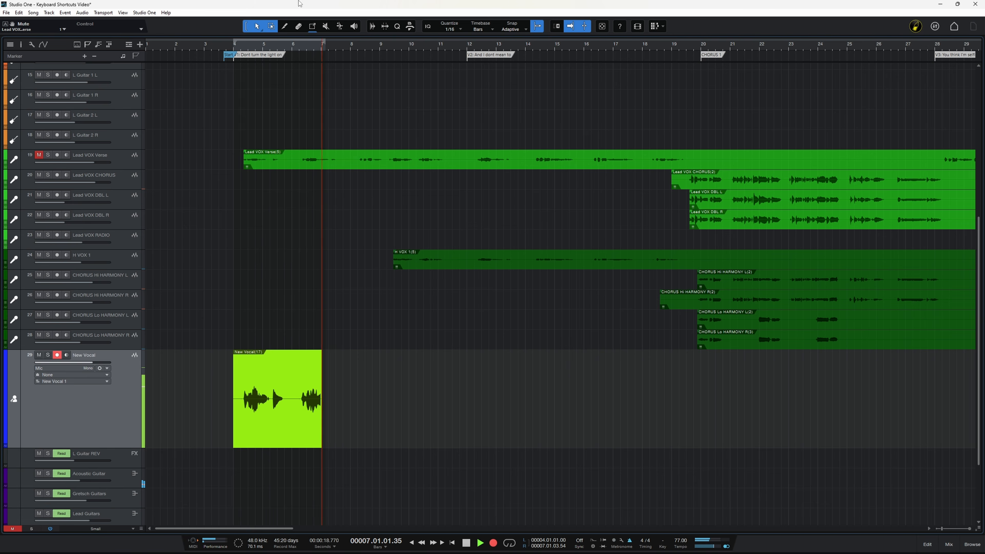
key(ctrl+z)
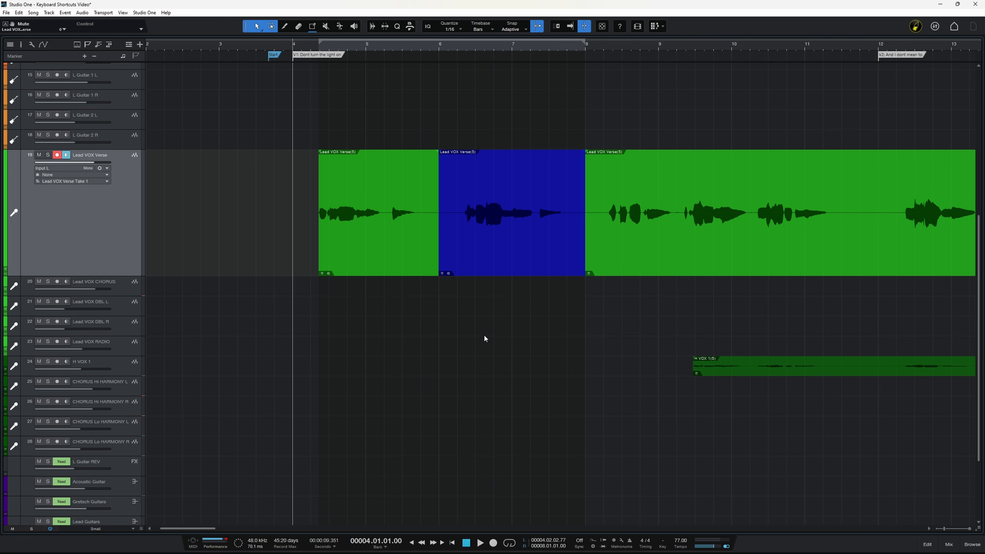
Step: Try a crossfade between the first two Lead VOX Verse events, inspect it closely at bar 6 and undo it
click(406, 253)
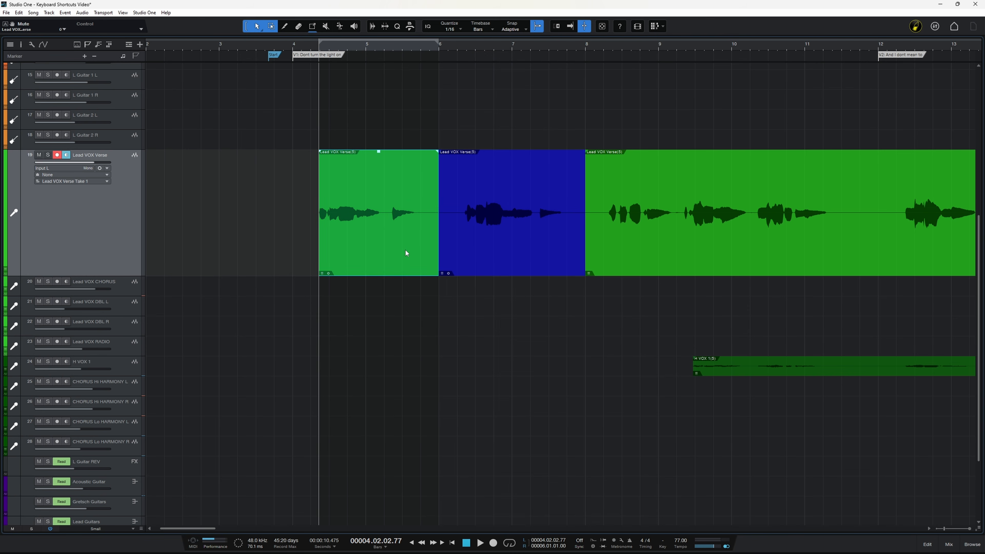
click(462, 237)
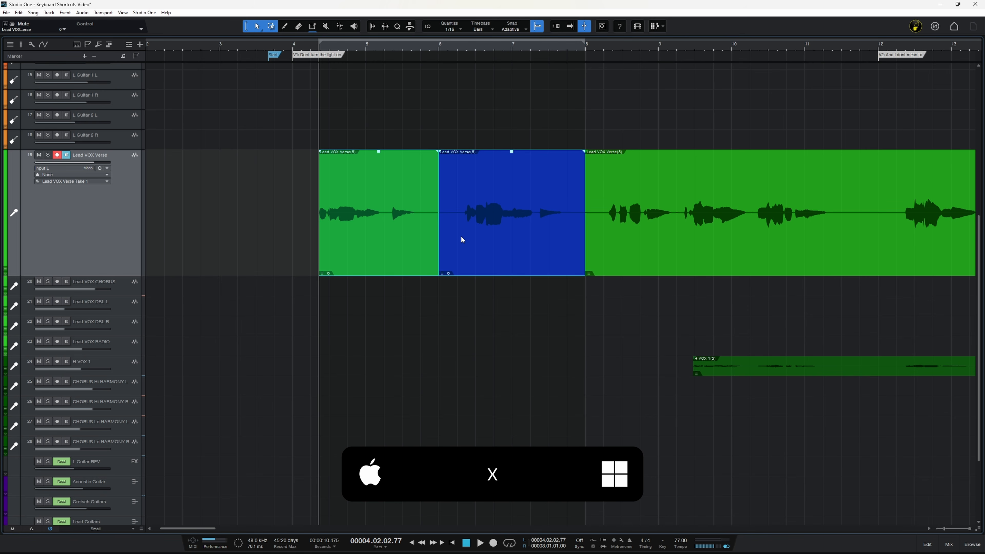
key(x)
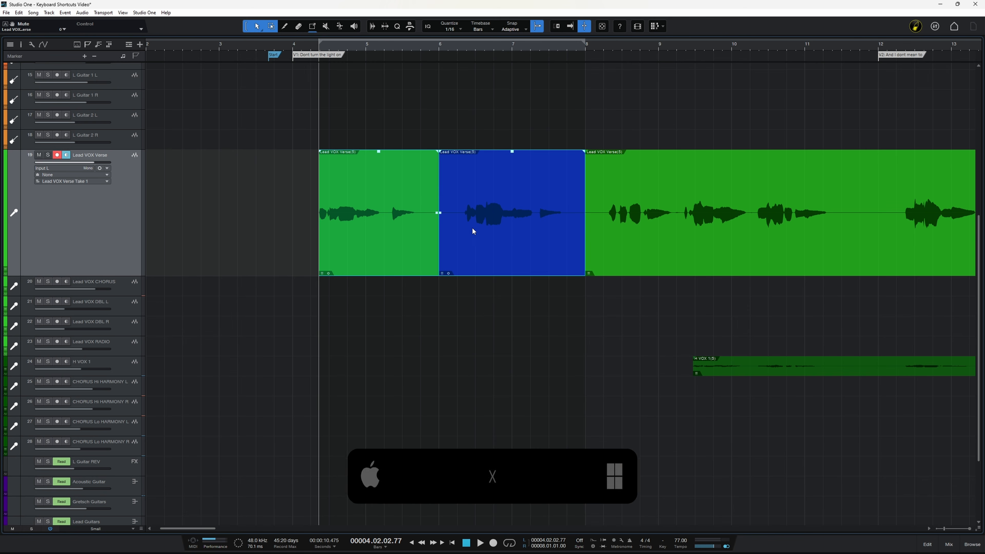
click(439, 47)
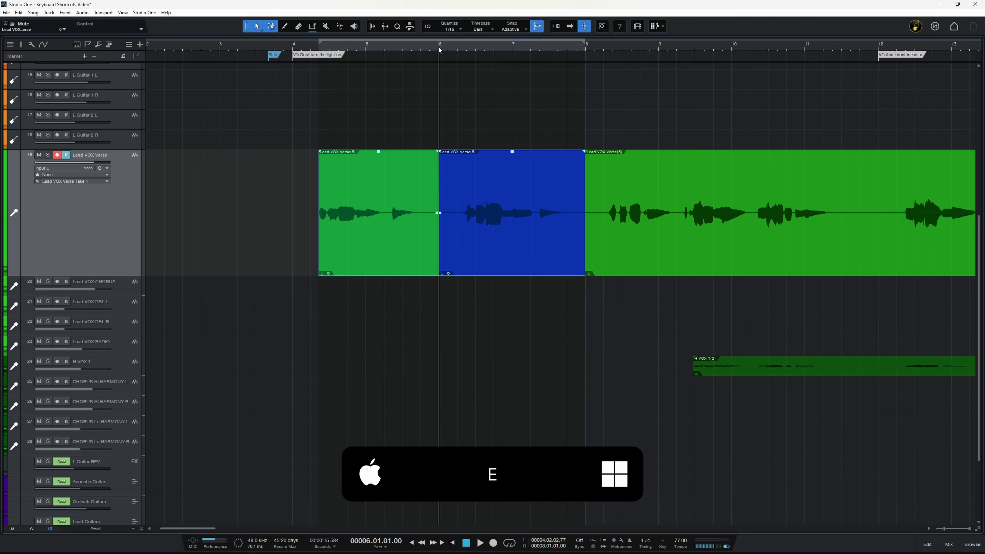
key(e)
key(e)
key(e)
key(e)
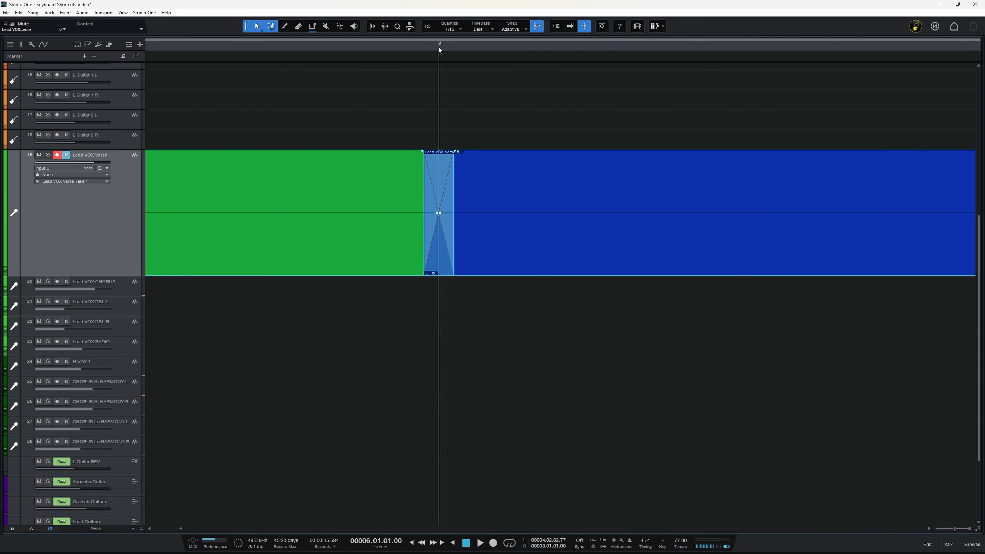
key(e)
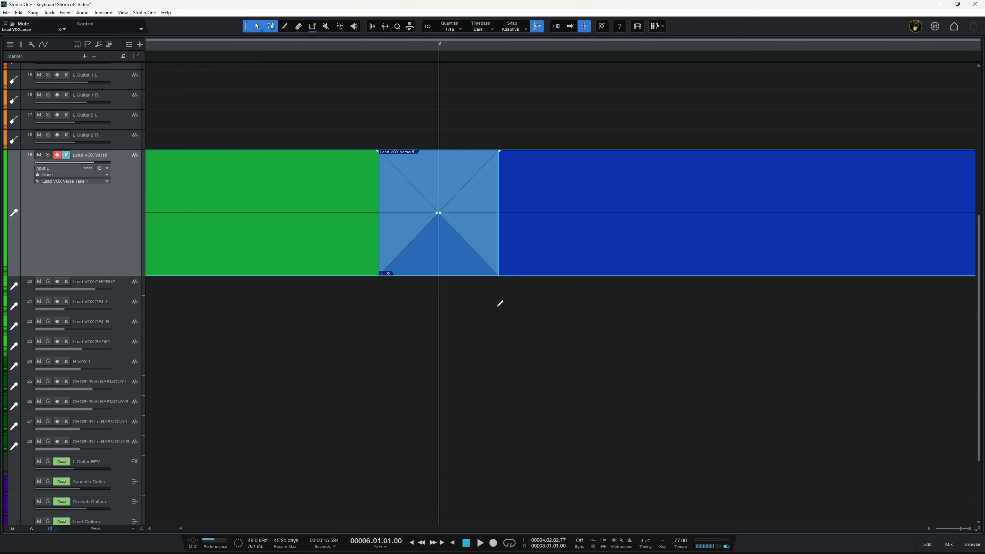
key(ctrl+z)
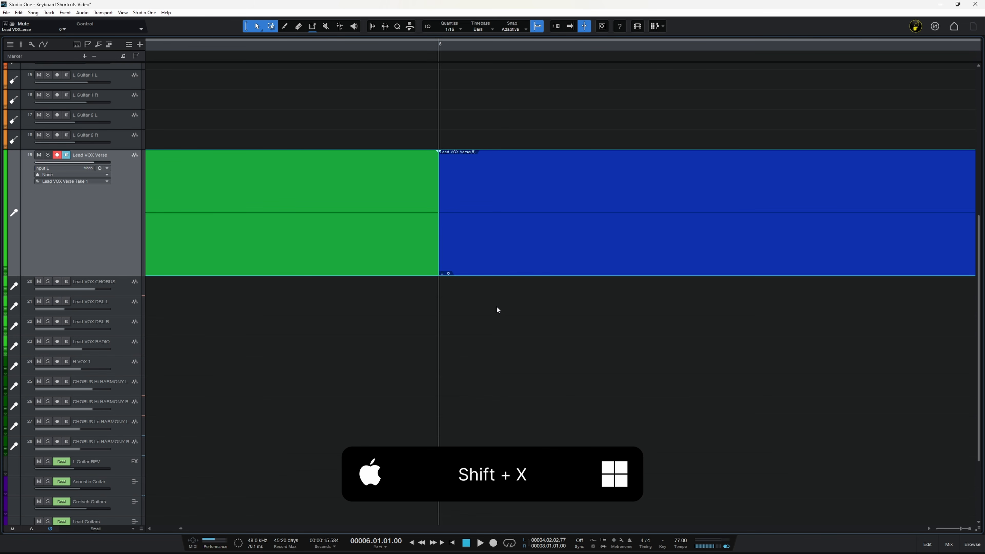
Step: Apply a fade-out and fade-in without overlap where the two selected Lead VOX Verse events meet at bar 6
key(shift+x)
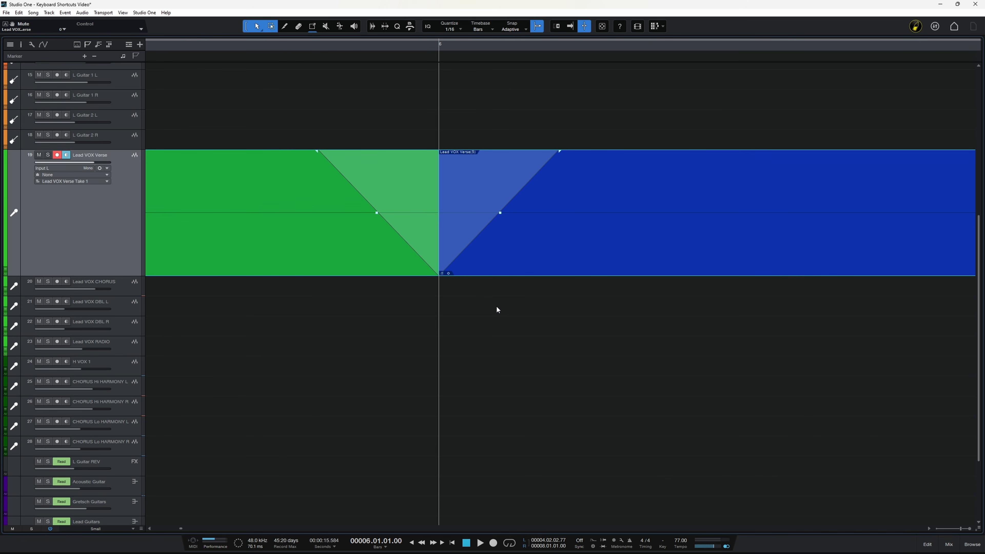
key(w)
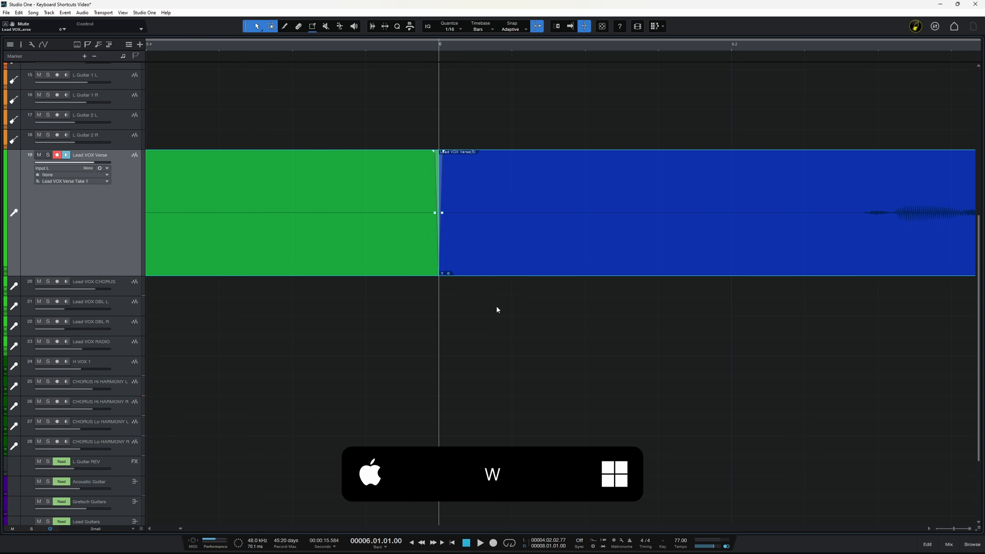
key(w)
key(w)
key(w)
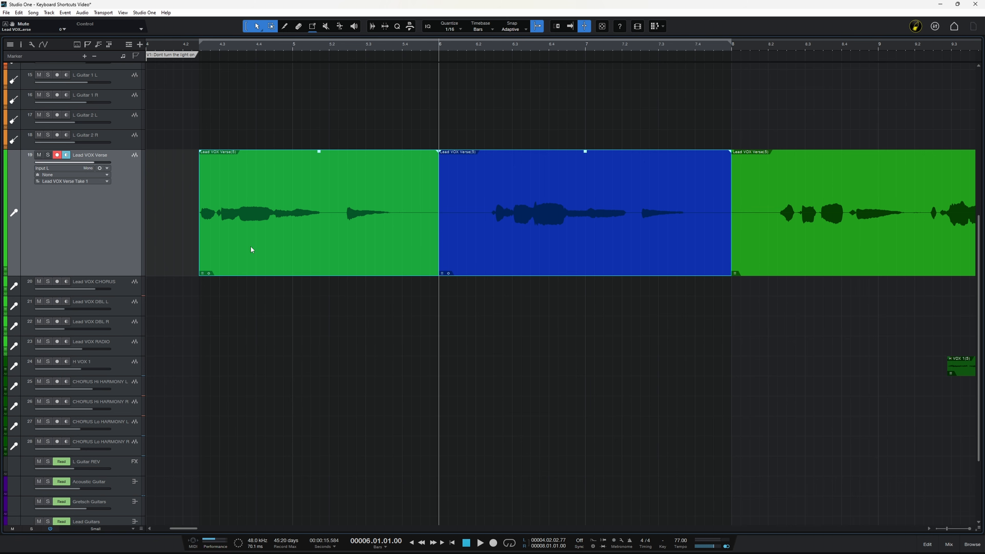
Step: Crossfade all three Lead VOX Verse events where they meet at bars 6 and 8
click(314, 260)
shift+click(517, 246)
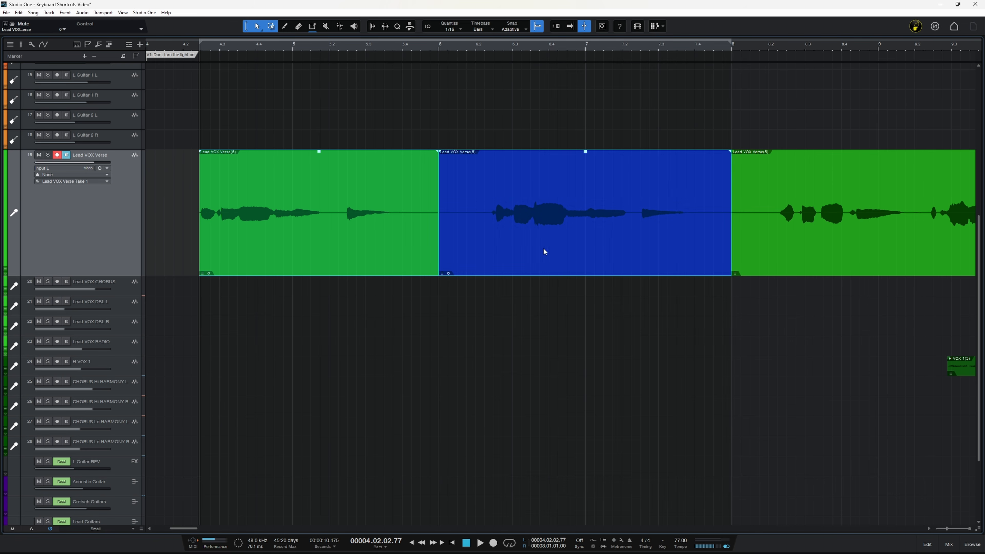
shift+click(796, 245)
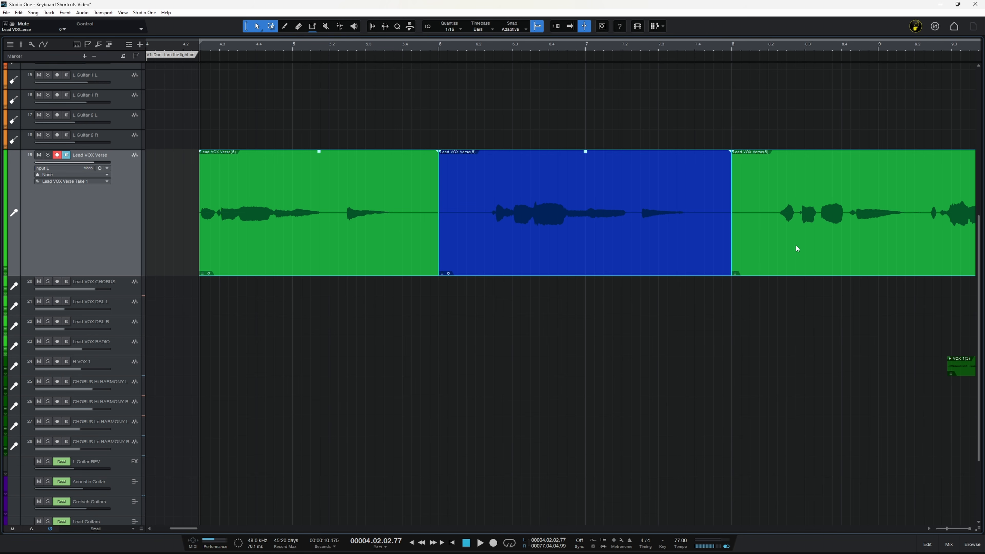
key(x)
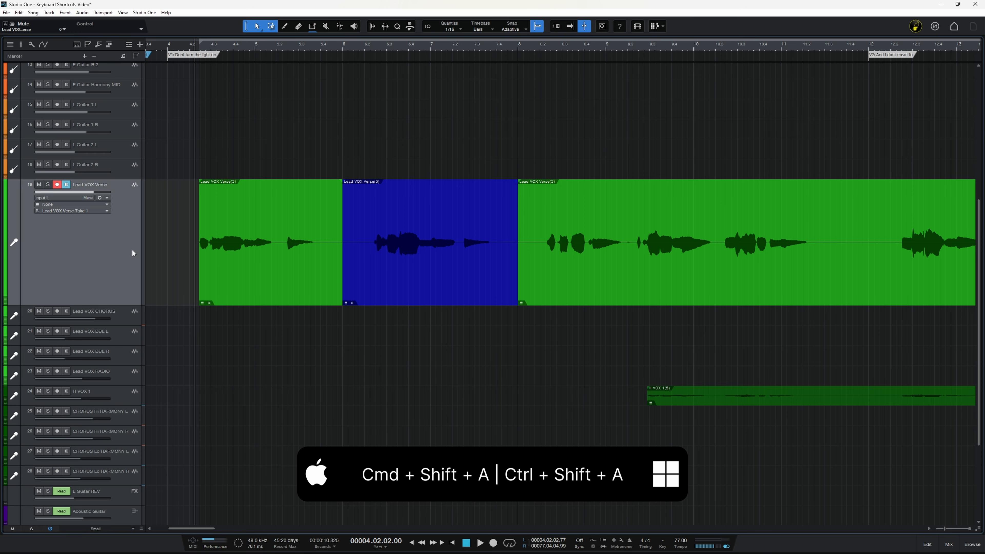
Step: Merge all events on the Lead VOX Verse track into one audio part and open it in the audio editor
key(ctrl+shift+a)
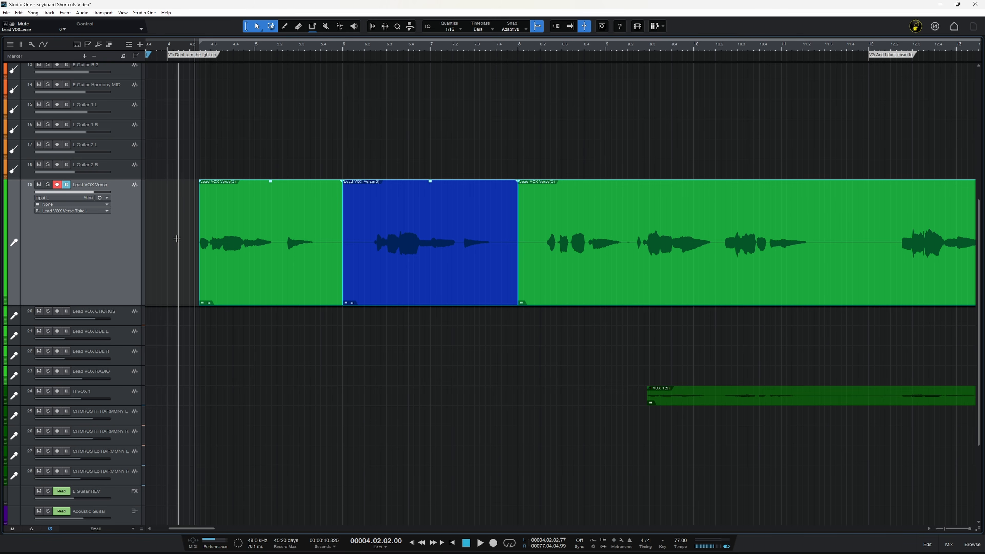
key(g)
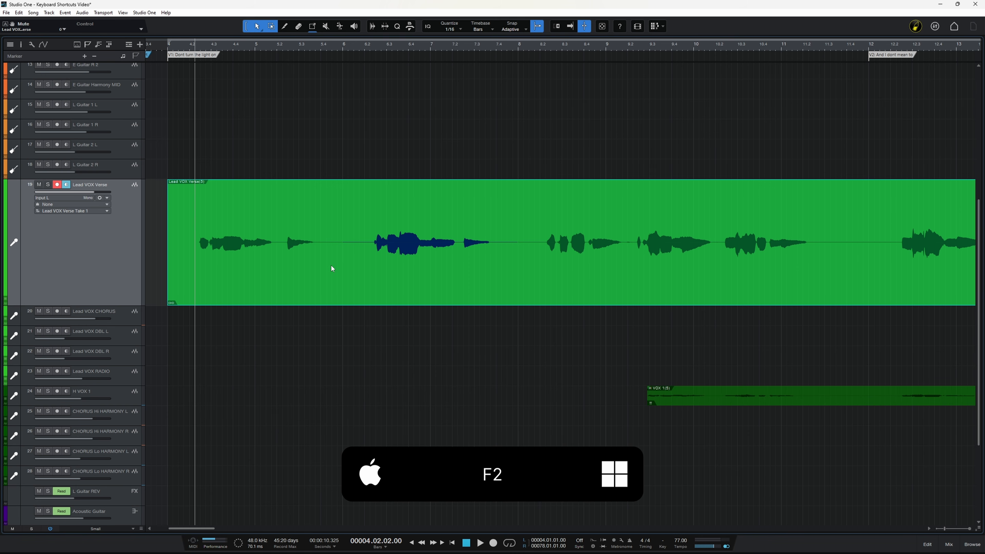
key(F2)
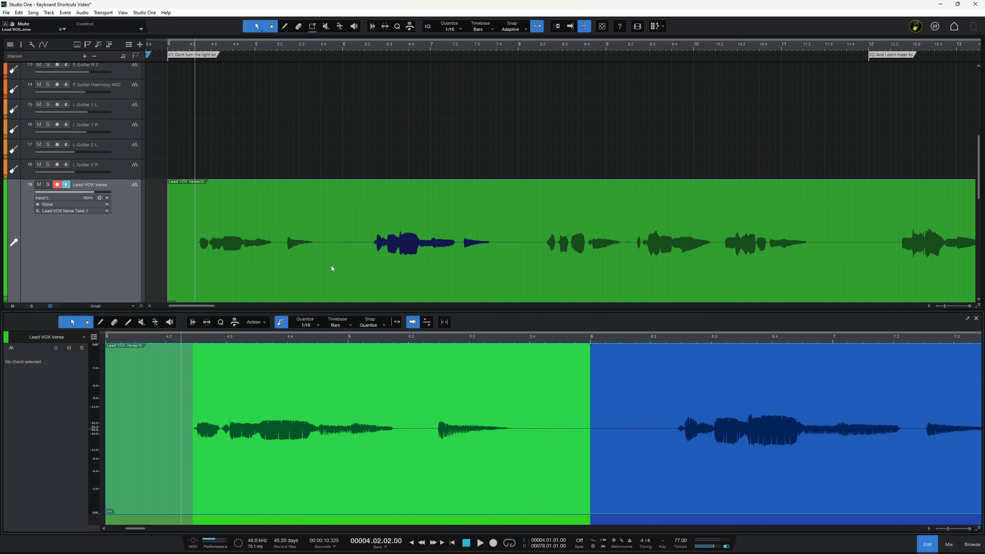
Step: Try adjusting the volume and fade-in of the blue event between bars 6 and 8 within the merged part
click(646, 475)
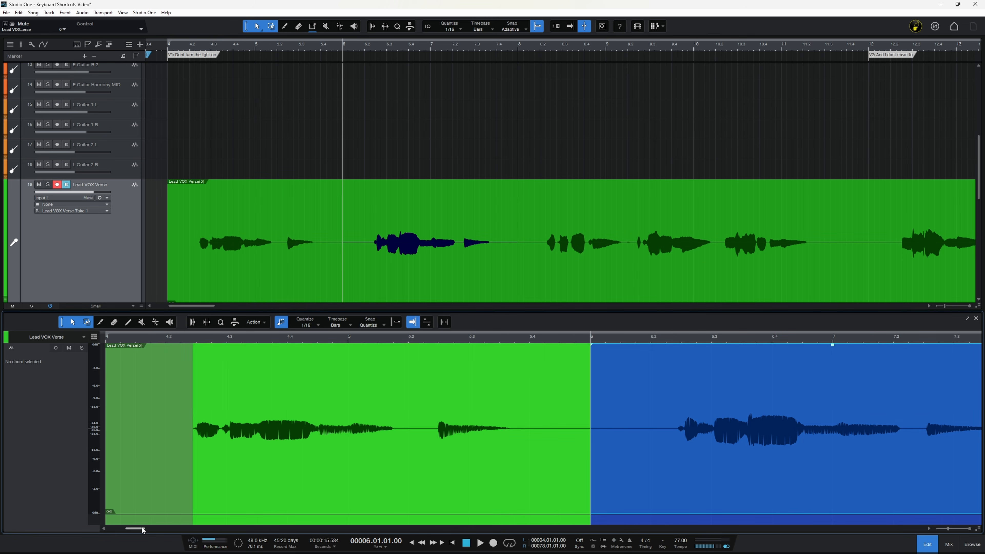
drag(144, 533, 150, 532)
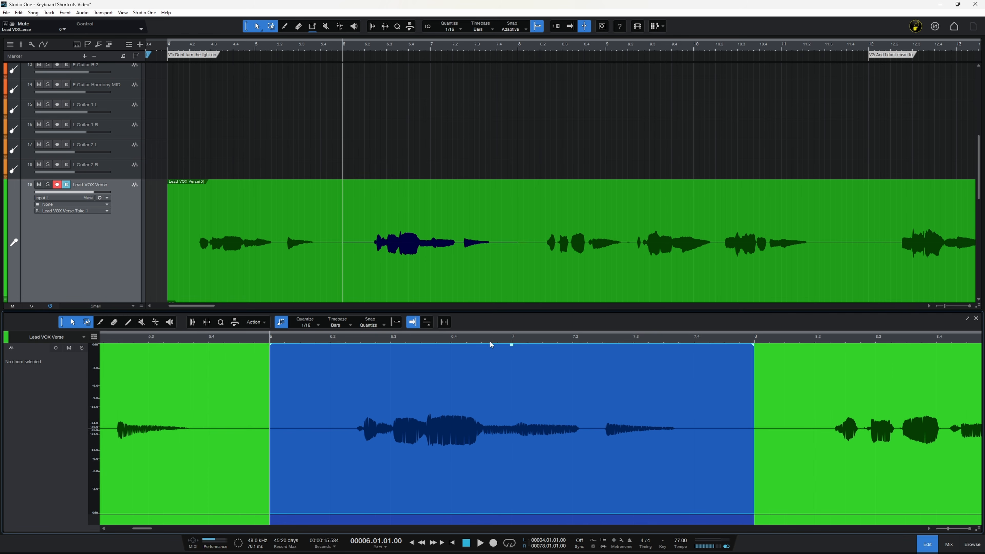
mouse_move(513, 345)
mouse_down()
mouse_move(514, 392)
mouse_move(521, 344)
mouse_up()
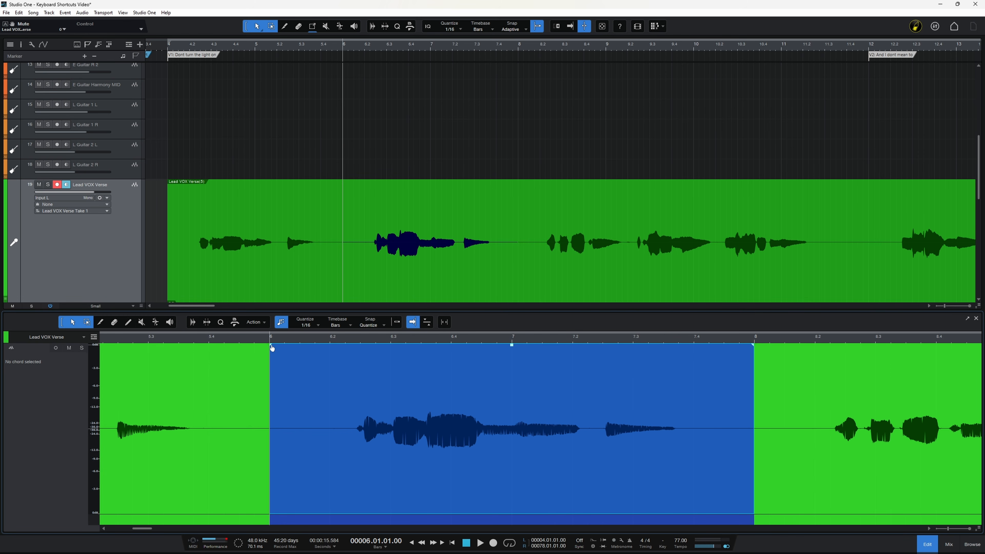
mouse_move(270, 344)
mouse_down()
mouse_move(470, 359)
mouse_move(272, 351)
mouse_up()
Step: Undo the event edits and the merge to restore separate Lead VOX Verse events, and close the audio editor
key(ctrl+z)
key(ctrl+z)
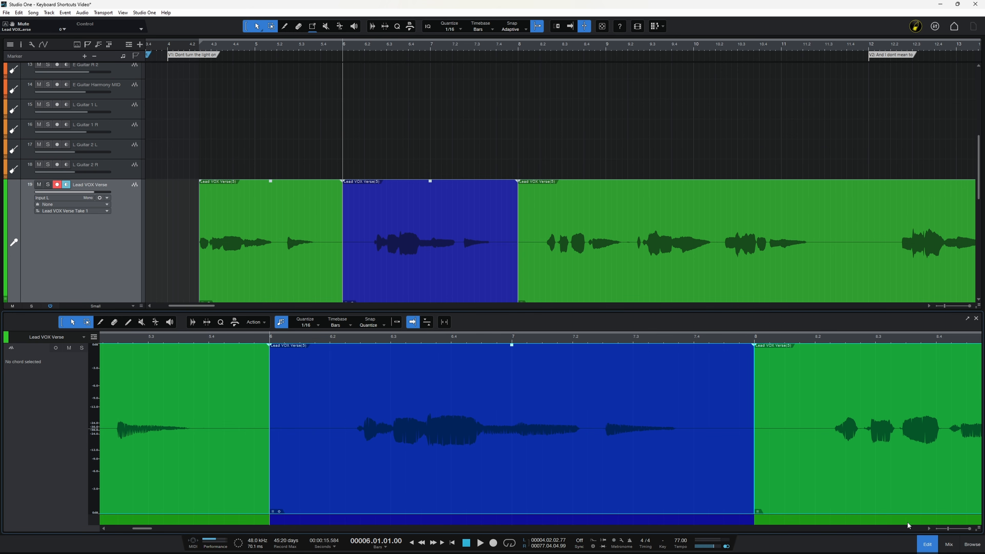
click(927, 545)
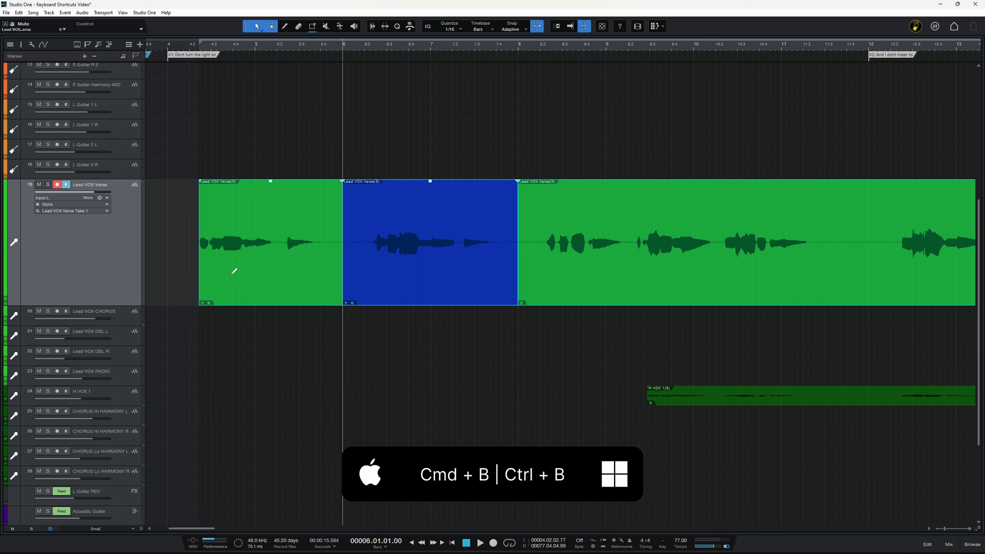
Step: Bounce the selected Lead VOX Verse events into one new audio event
key(ctrl+b)
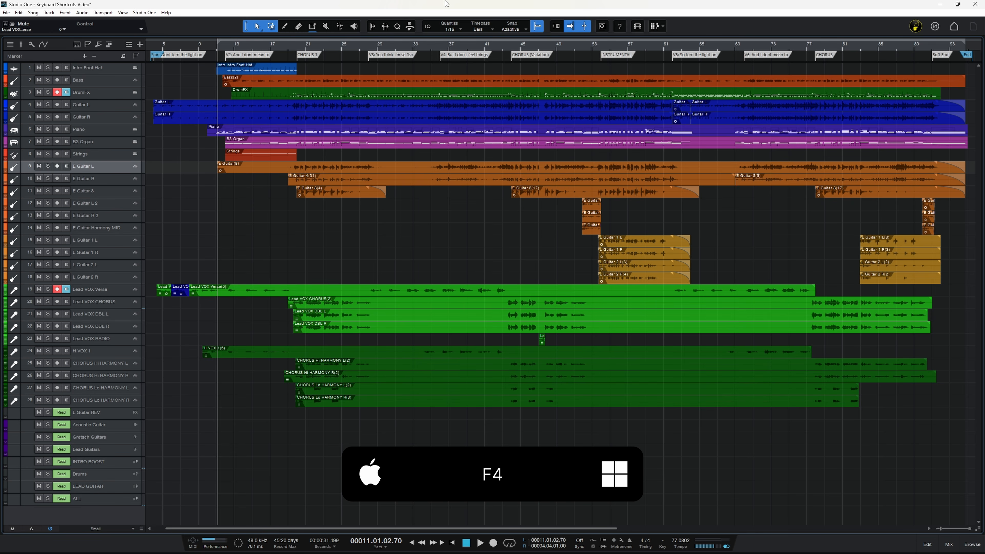
Step: Show the inspector for the E Guitar L track
key(F4)
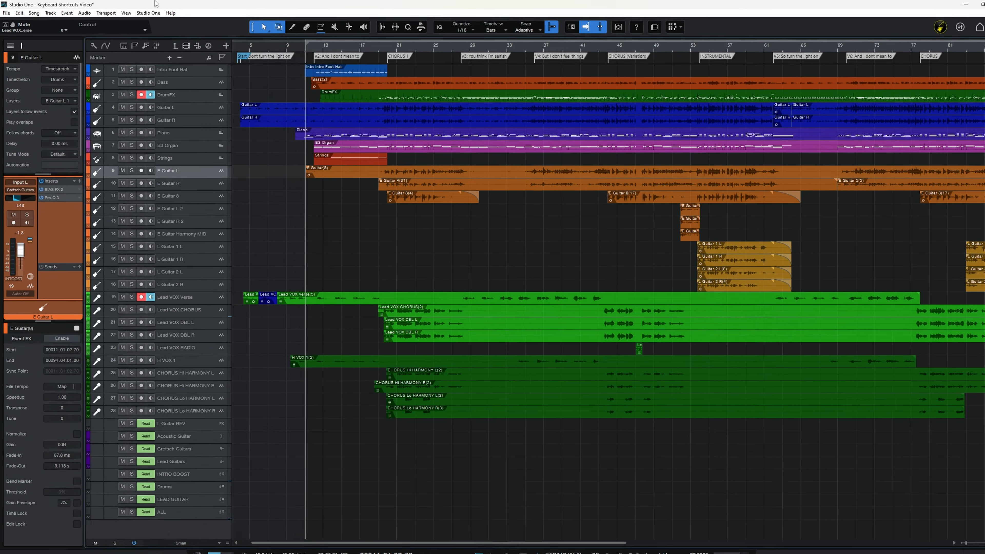
Step: Hide the inspector and show the browser beside the arrangement
key(F4)
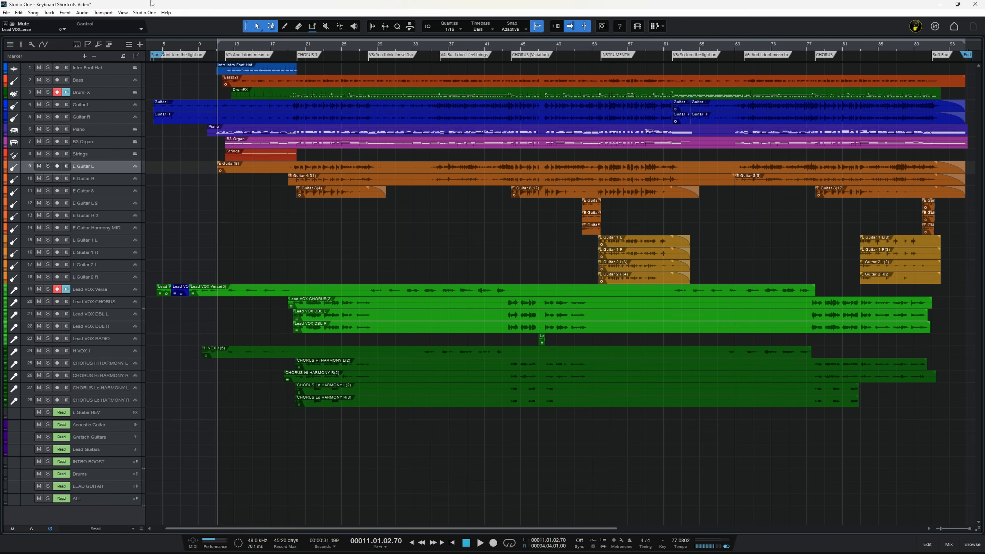
key(F5)
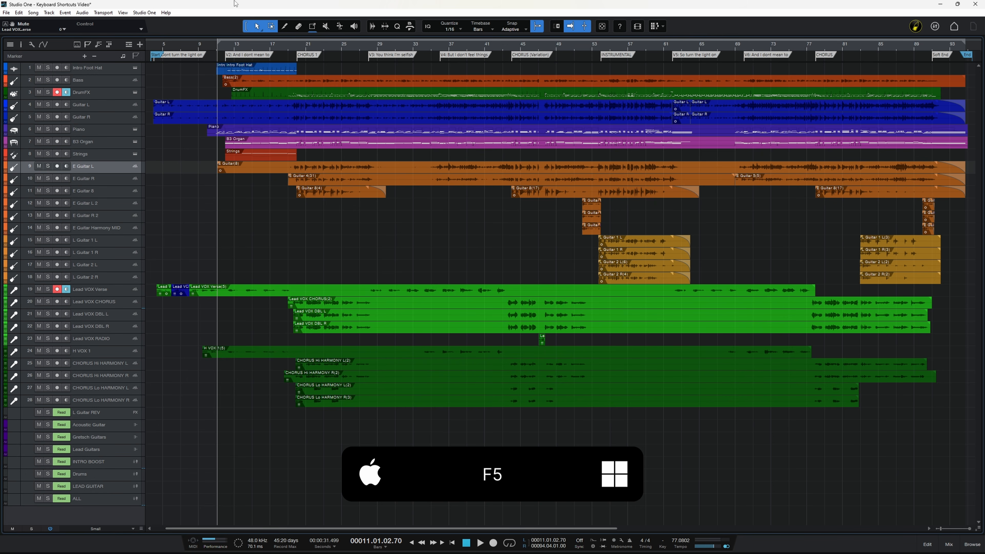
key(F5)
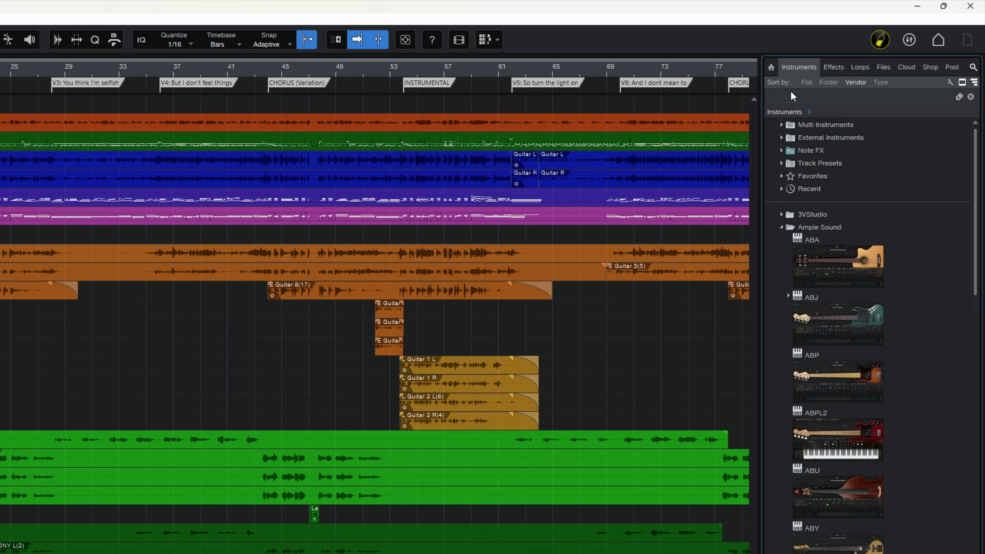
Step: Look through the browser's Effects, Loops, Shop and Pool categories and return to Instruments
click(834, 68)
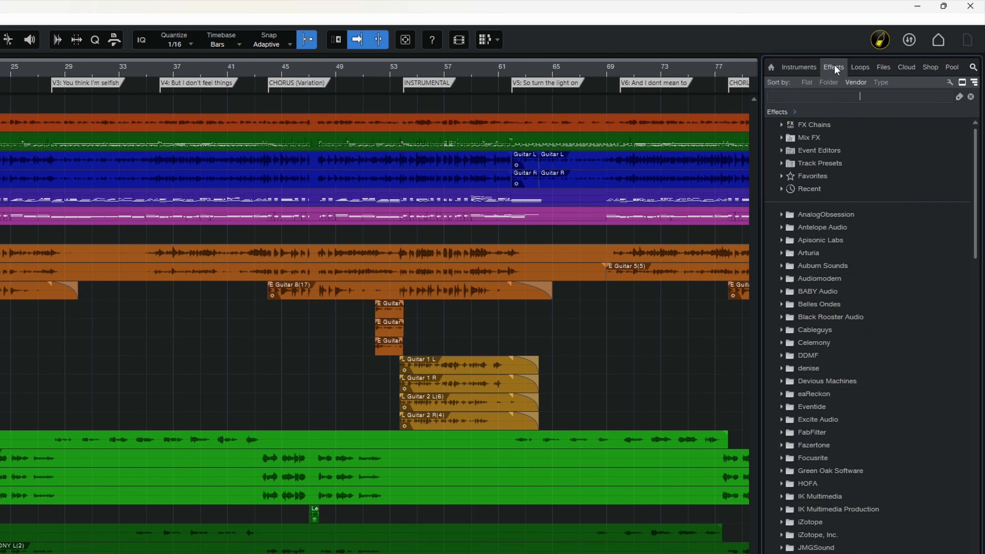
click(860, 67)
click(931, 68)
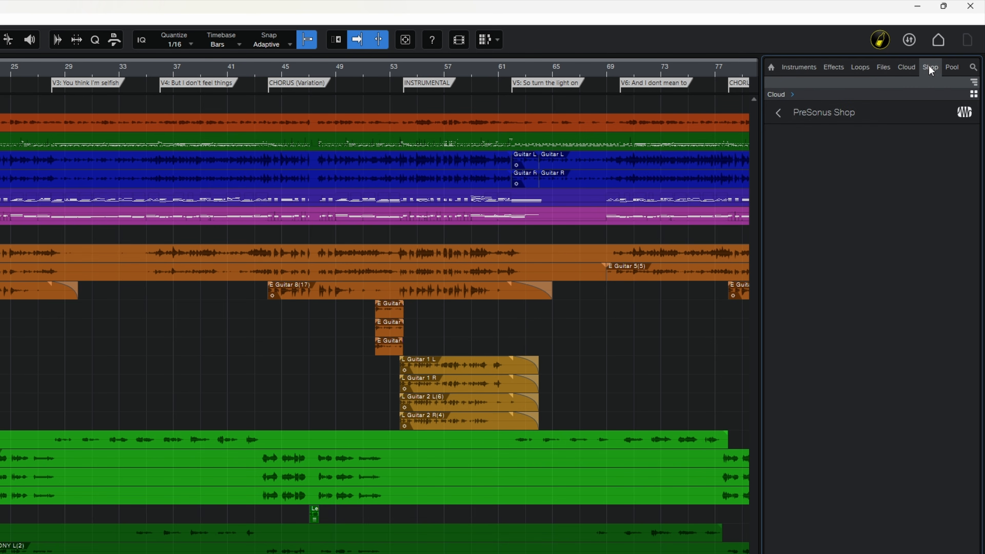
click(954, 68)
click(799, 68)
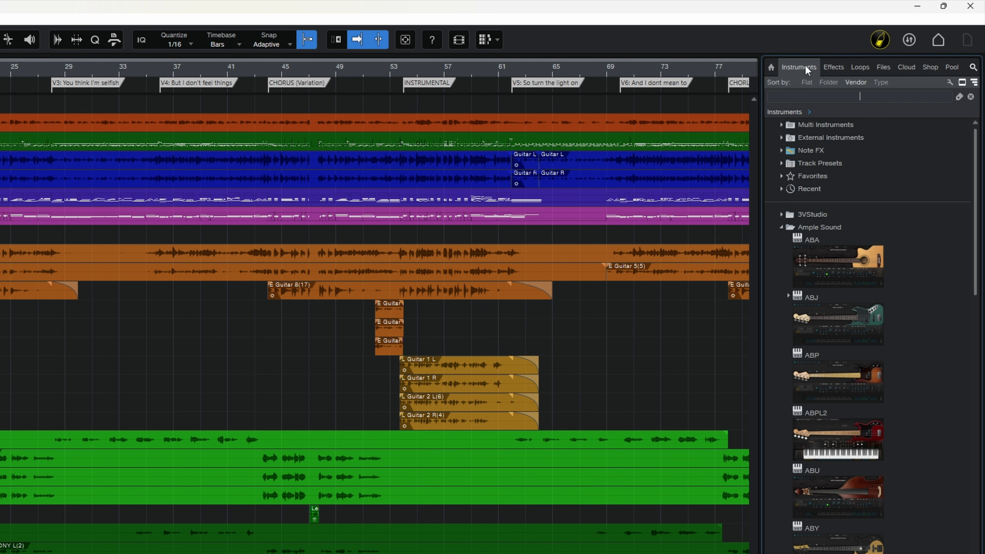
Step: Toggle the browser off and on, including its Effects view, and leave it hidden
key(F5)
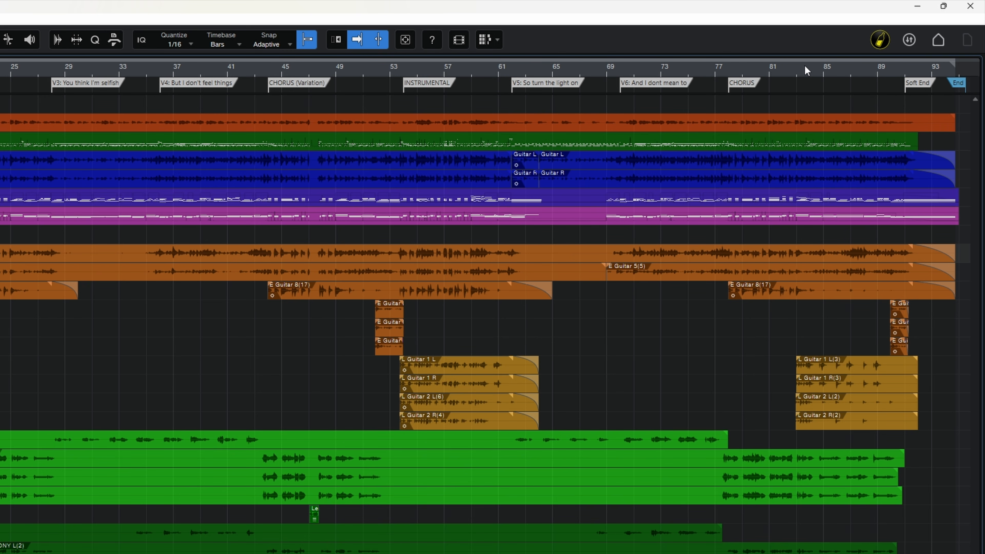
key(F5)
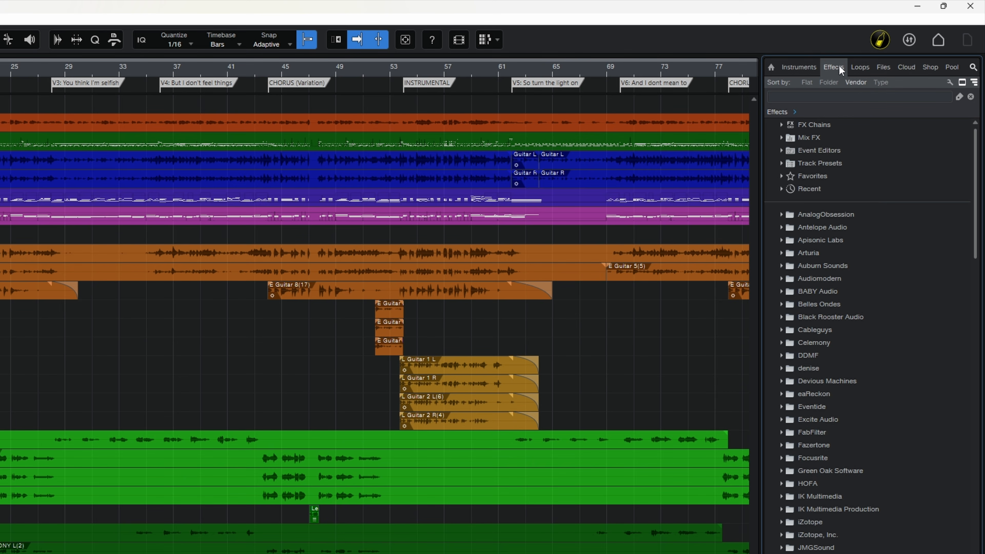
key(F5)
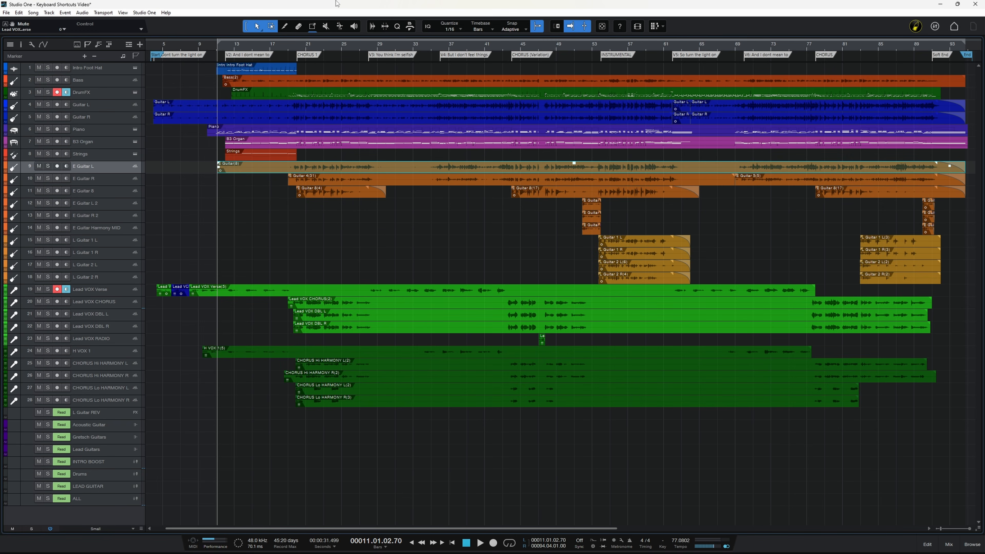
Step: Open the editor for the E Guitar L event and display the Piano and DrumFX parts in it
key(F2)
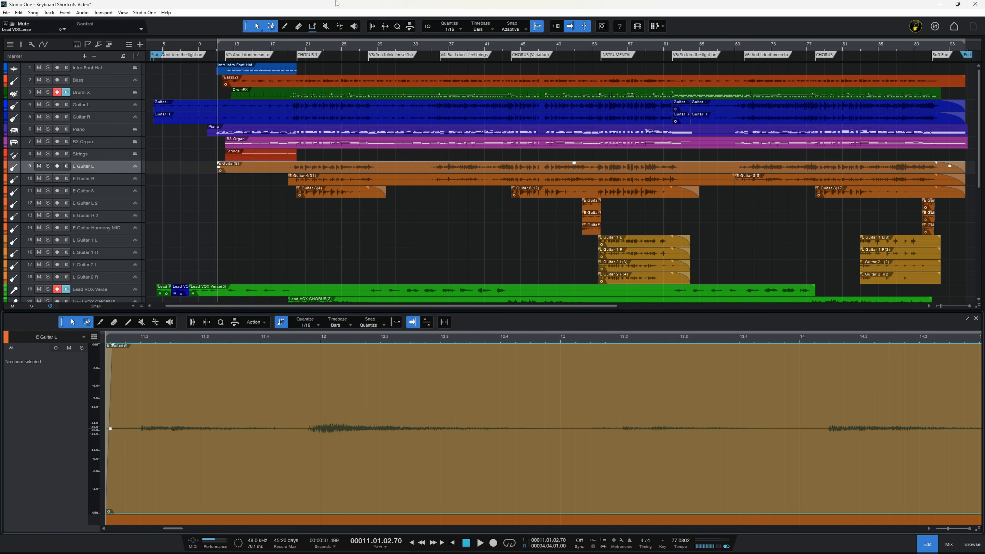
click(323, 168)
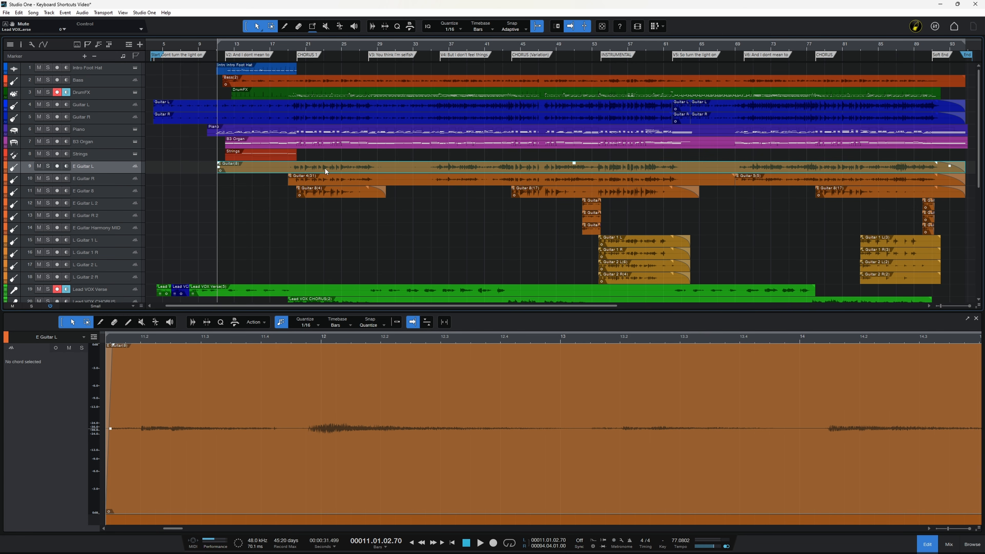
click(313, 133)
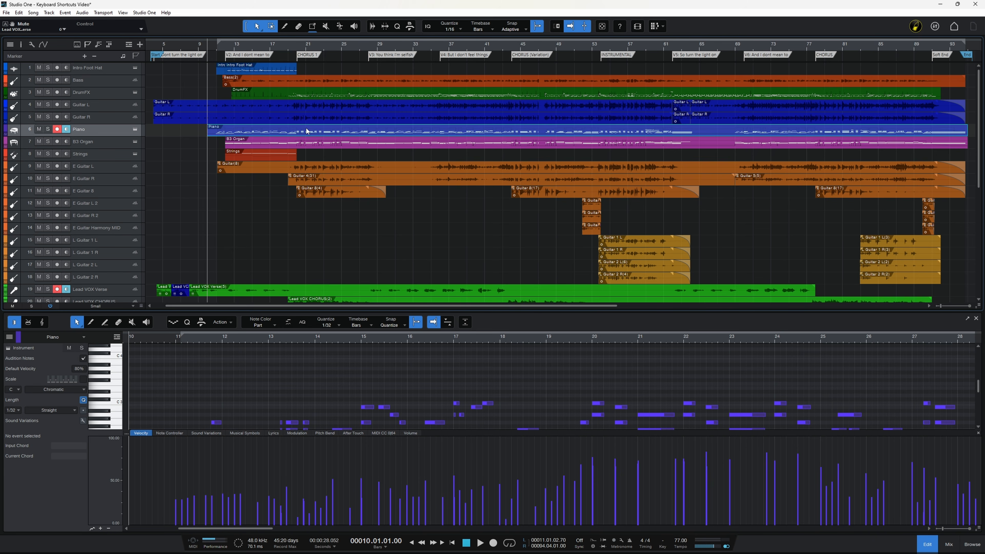
click(306, 94)
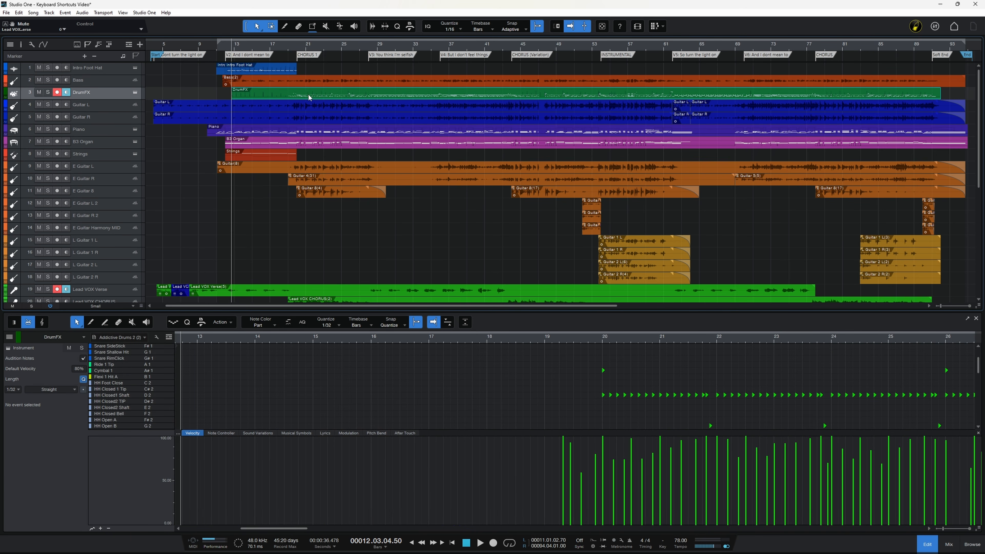
Step: Show the mixer console and switch it between its small and large layouts, leaving the large one
key(F3)
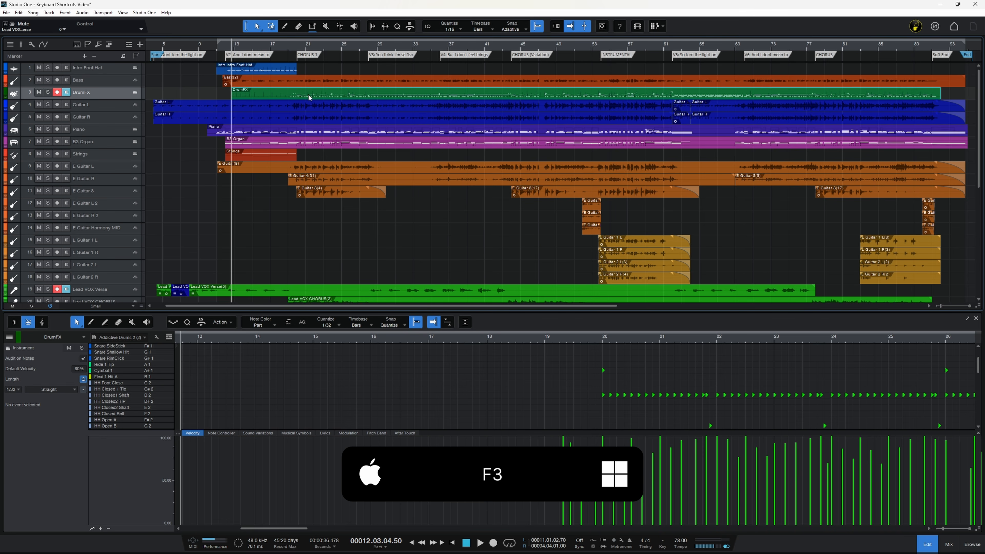
key(F3)
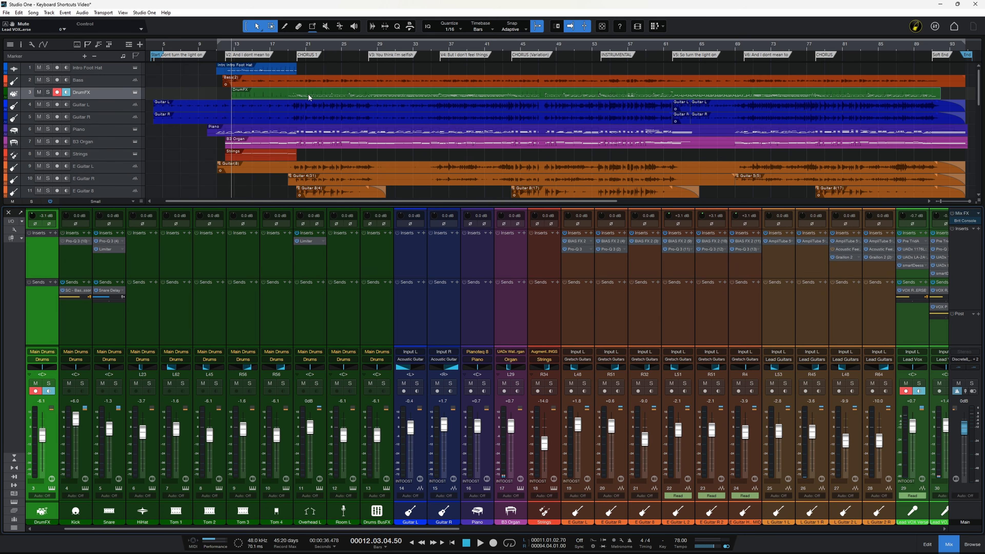
key(shift+F3)
key(shift+F3)
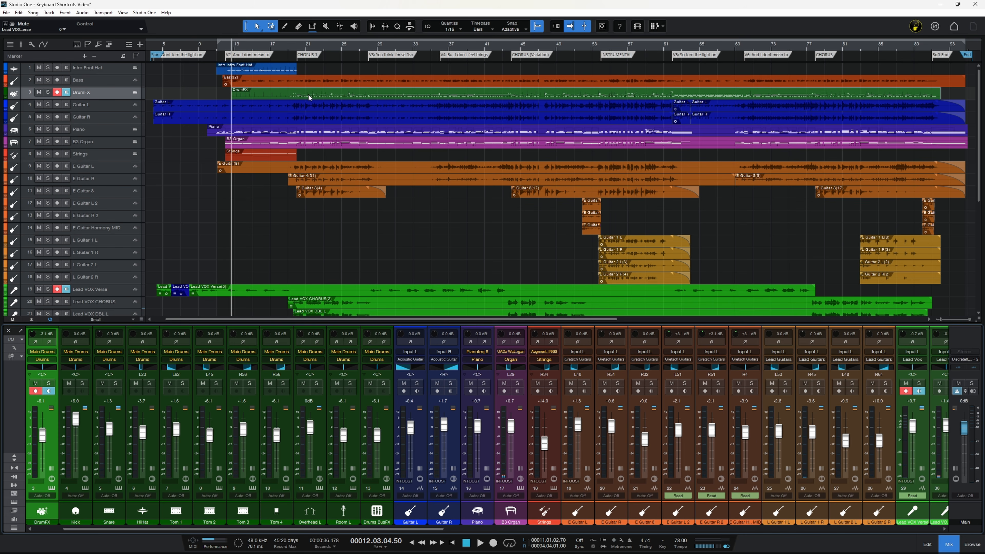
key(shift+F3)
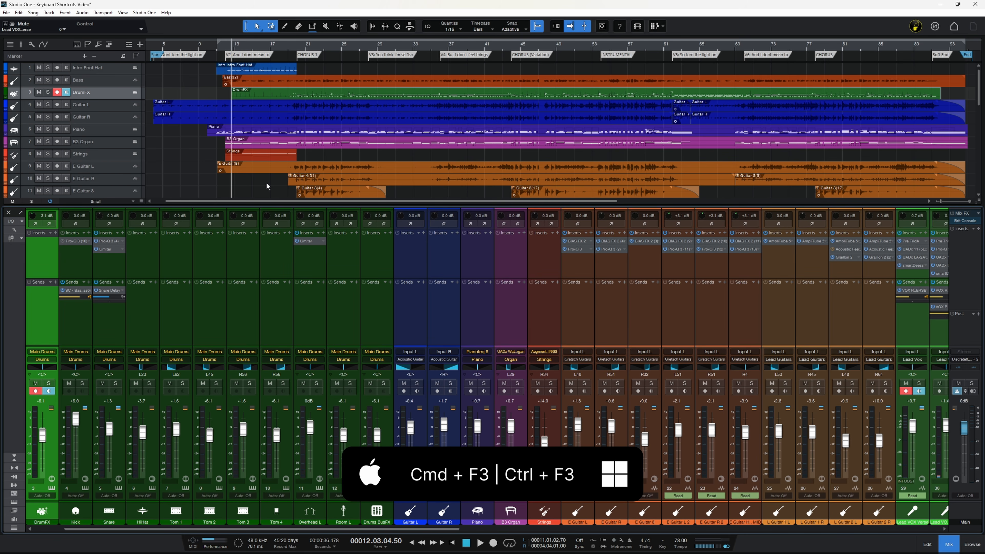
Step: Detach the console into its own window and dock it again, and do the same with the DrumFX editor
key(ctrl+F3)
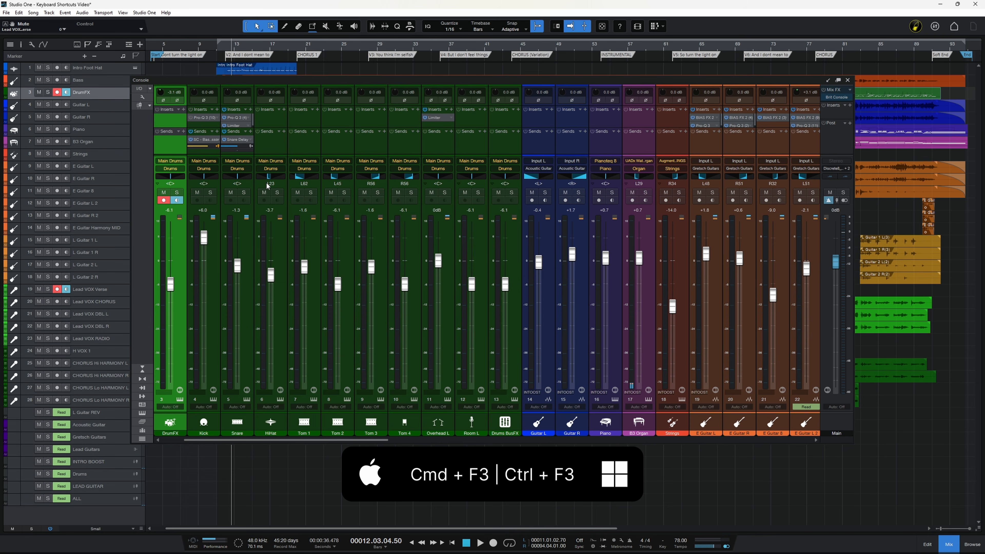
key(ctrl+F3)
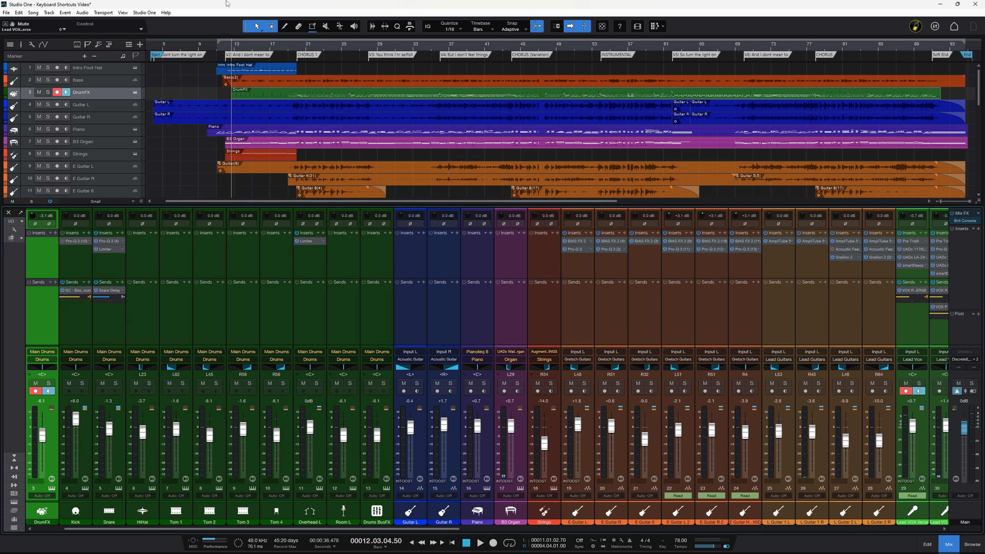
click(929, 547)
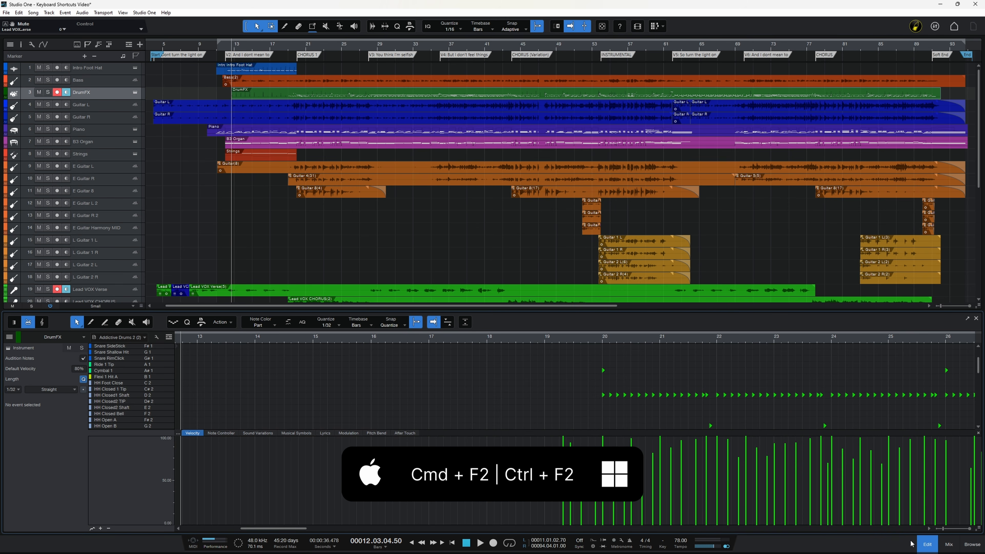
key(ctrl+F2)
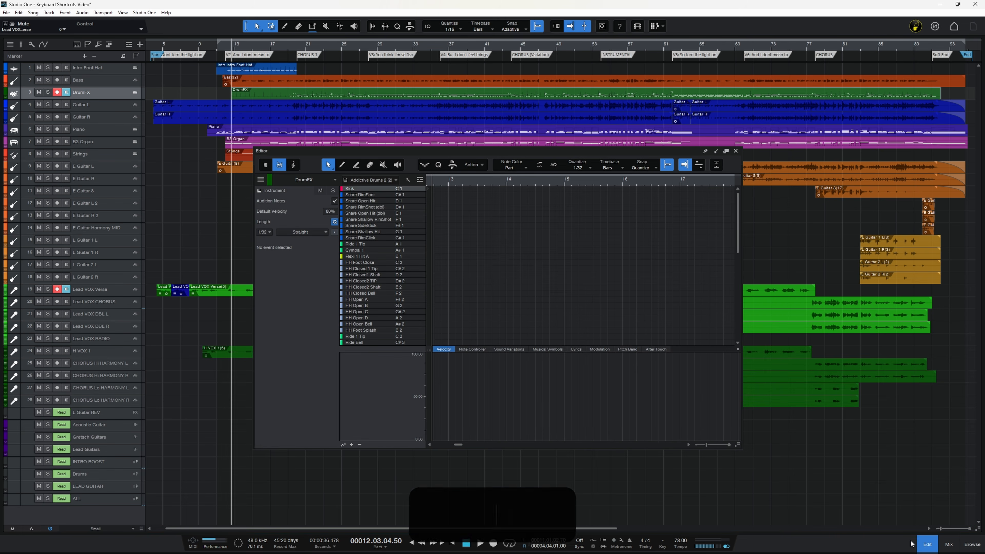
key(ctrl+F2)
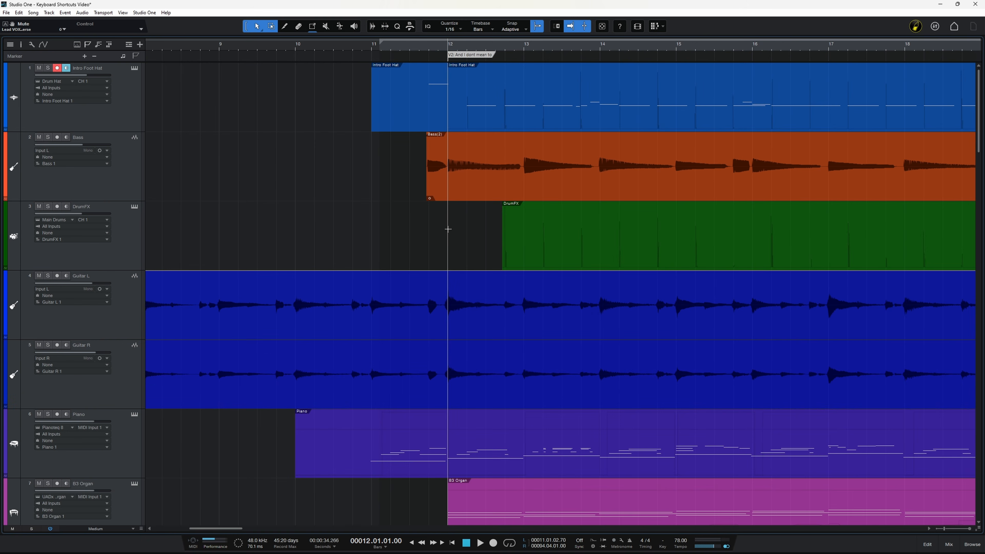
Step: Zoom the timeline in around the playback cursor at bar 12 and partly back out
key(e)
key(e)
key(e)
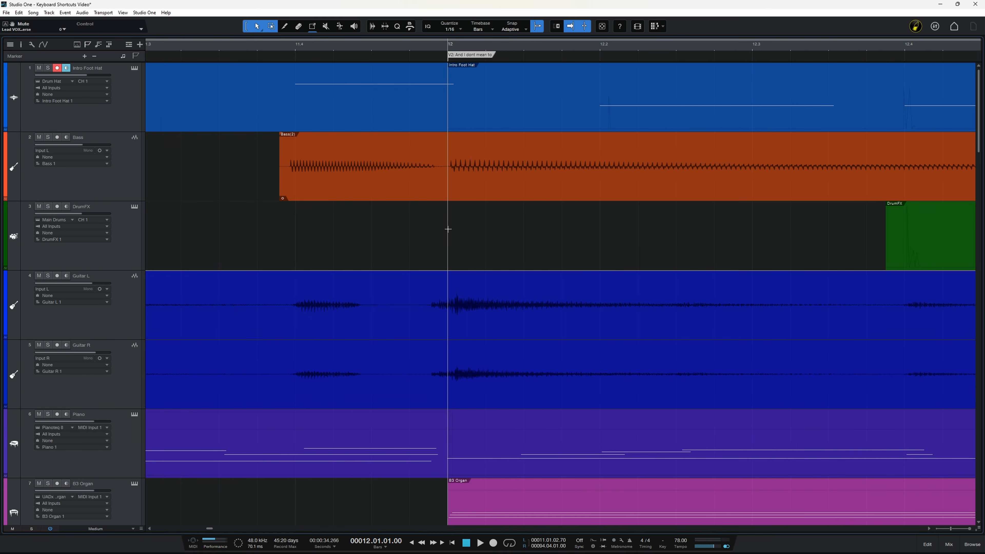
key(w)
key(w)
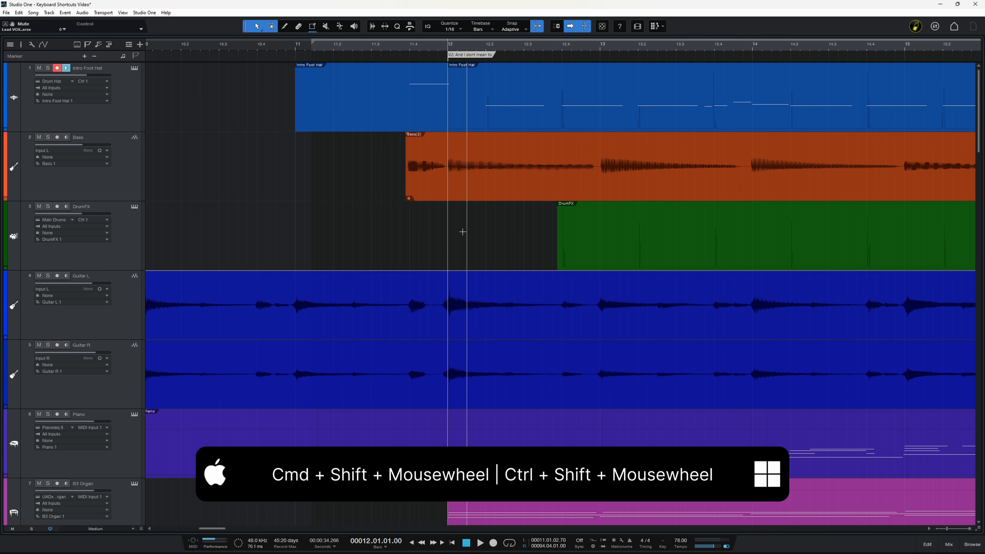
Step: Zoom the timeline in and out around various pointer positions in the arrangement
scroll(462, 227, up, 3)
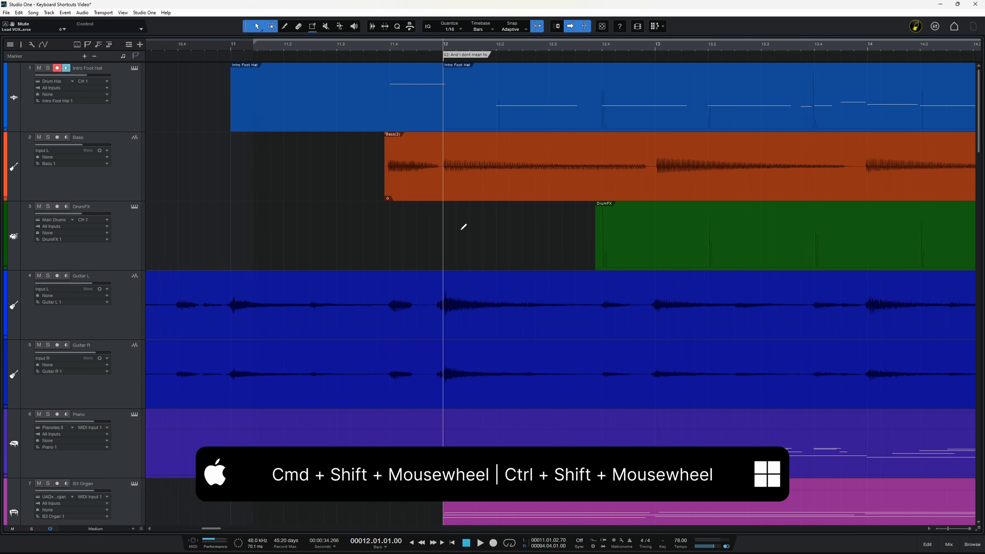
scroll(464, 227, down, 3)
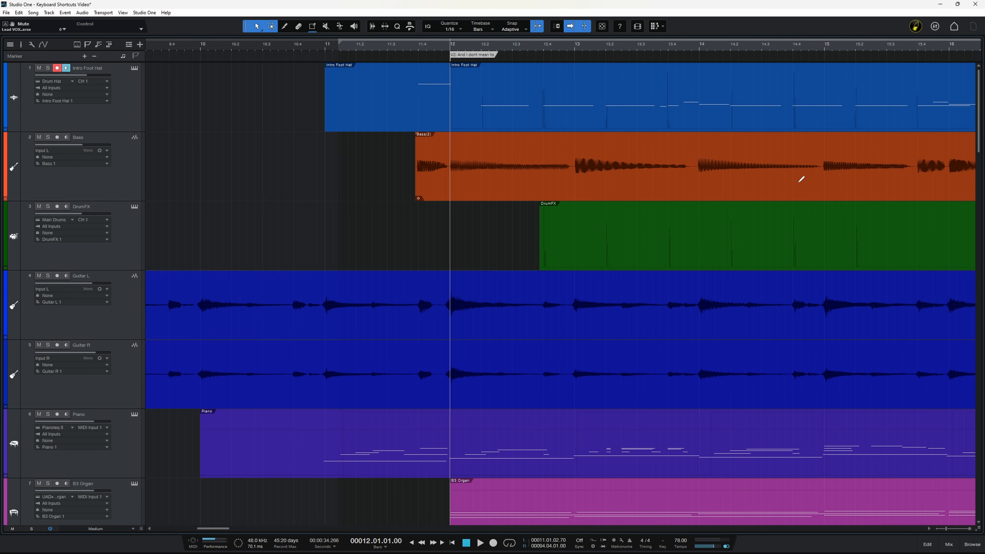
scroll(832, 190, up, 5)
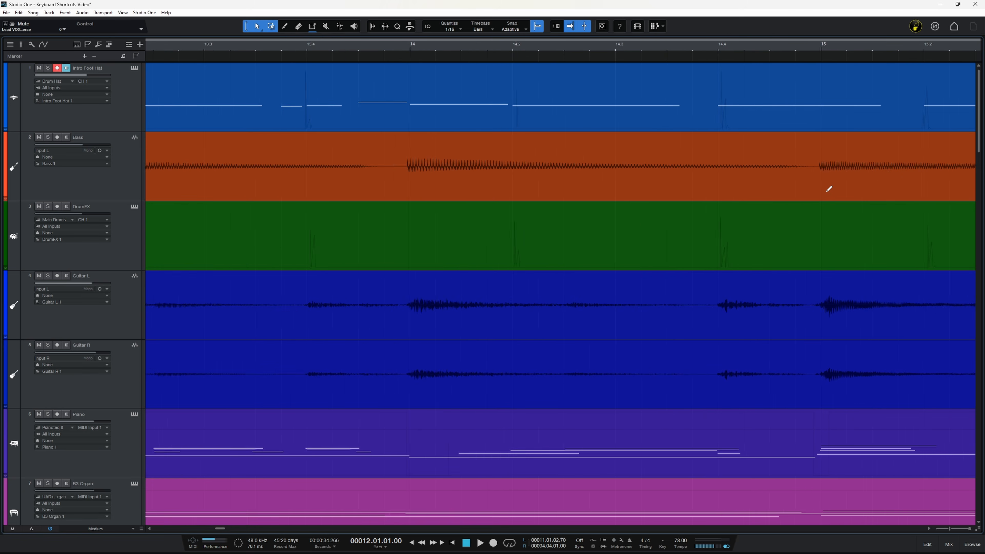
scroll(829, 189, down, 6)
scroll(830, 188, up, 1)
scroll(389, 189, up, 5)
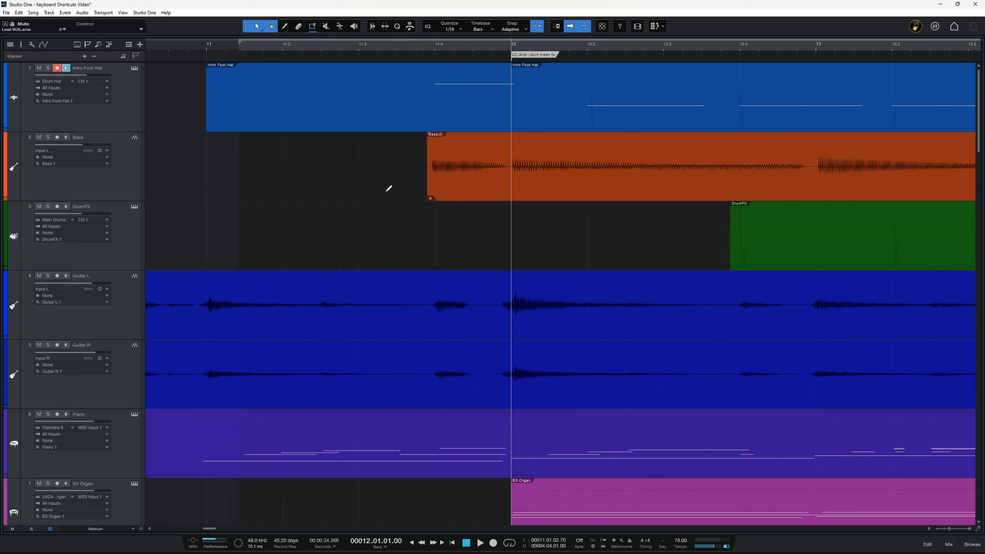
scroll(389, 189, down, 5)
scroll(389, 189, down, 2)
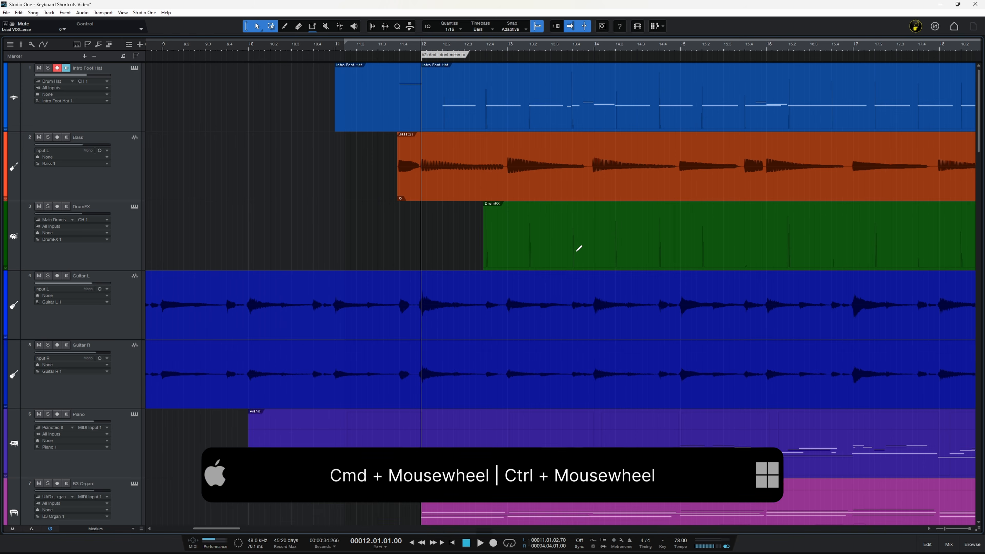
Step: Zoom the arrangement vertically to enlarge and reduce the track heights, leaving the tracks at Medium size
scroll(579, 249, up, 2)
scroll(579, 248, up, 1)
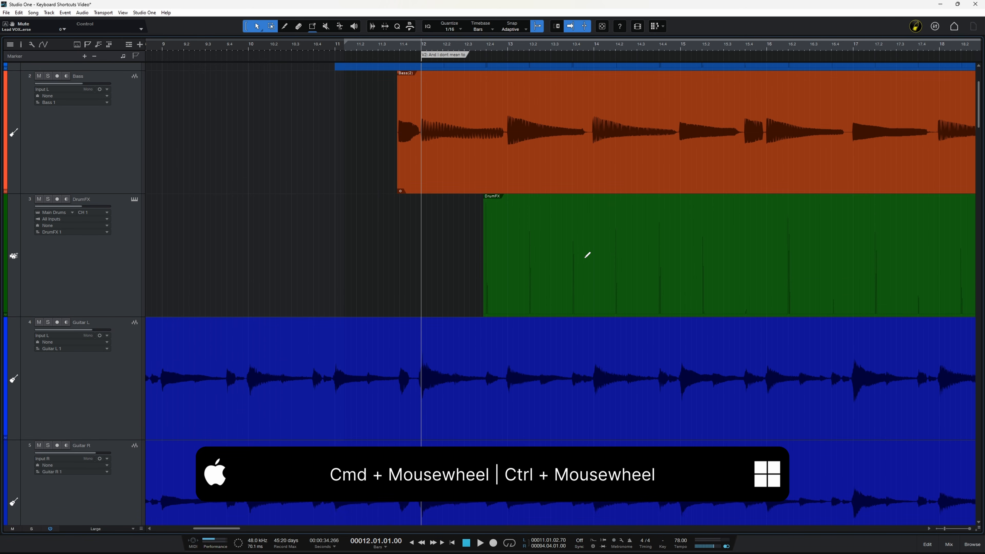
scroll(587, 255, down, 1)
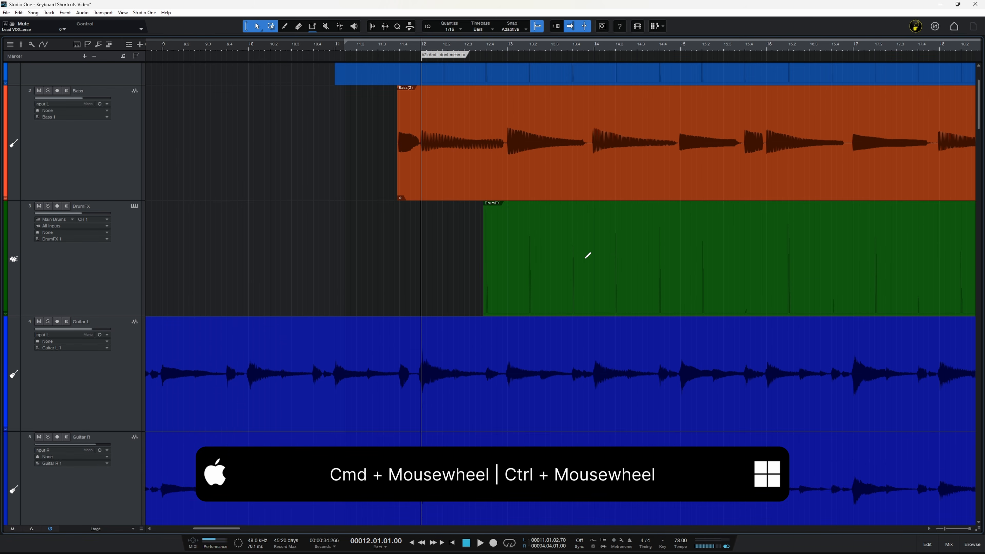
scroll(588, 255, down, 2)
scroll(588, 255, up, 3)
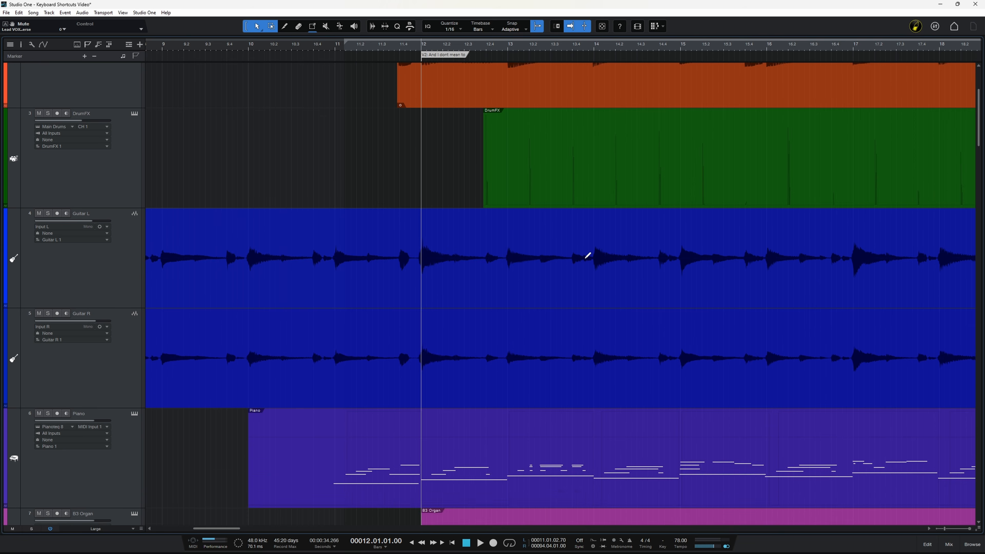
scroll(587, 255, down, 1)
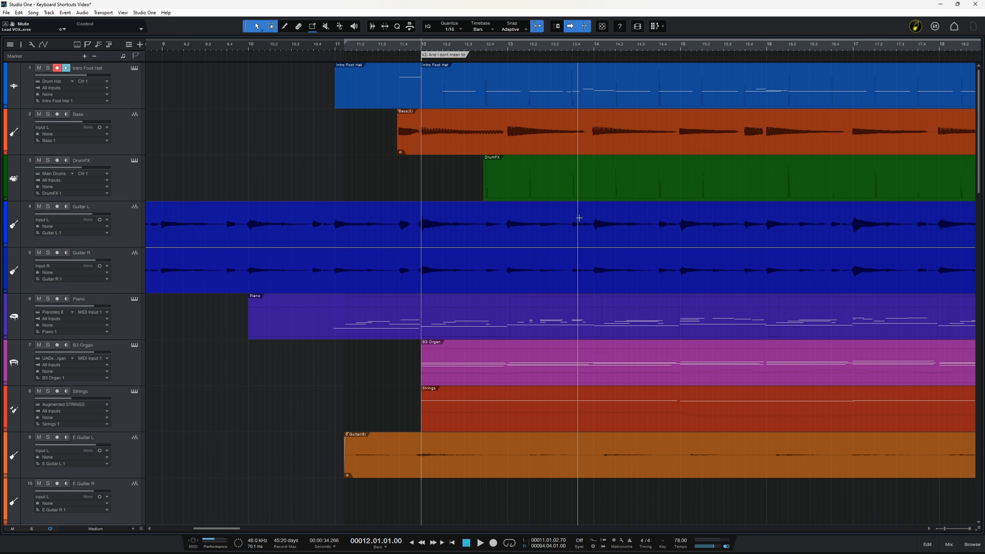
Step: Scroll the arrangement vertically through the tracks and horizontally along the timeline
scroll(572, 227, down, 5)
scroll(579, 217, up, 5)
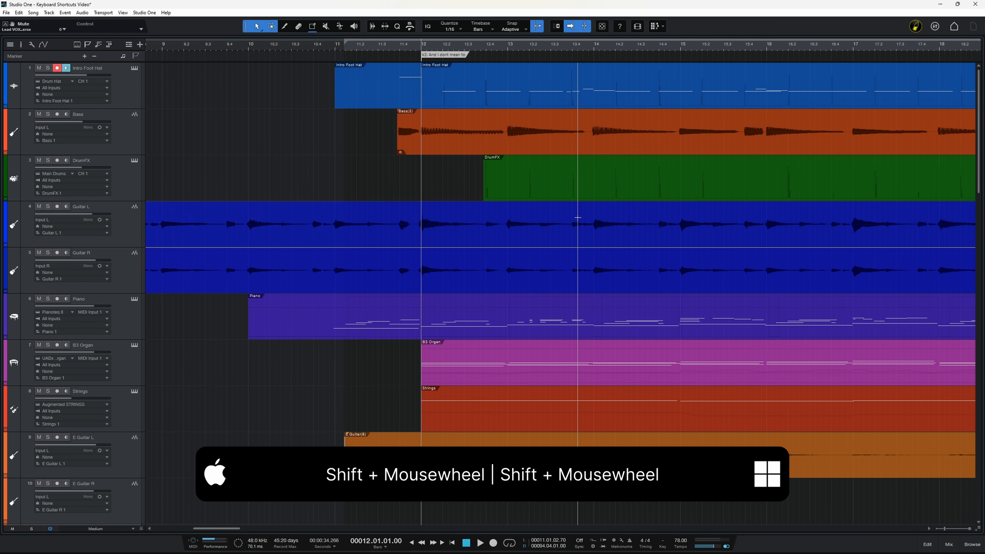
scroll(581, 222, right, 2)
scroll(582, 222, right, 10)
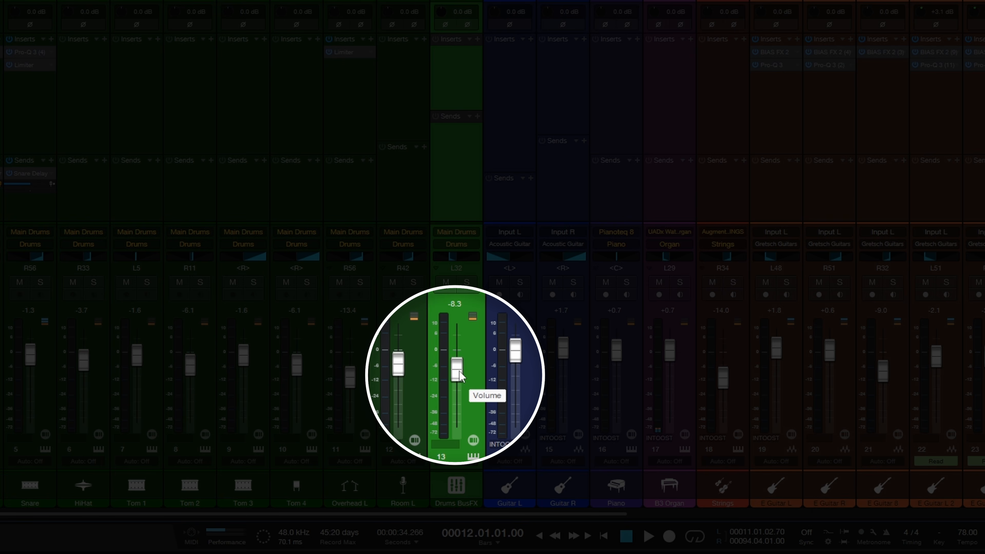
Step: Reset the Drums BusFX channel's volume to 0 dB, its pan to centre and its Inserts/Sends divider to the default height
alt+click(460, 376)
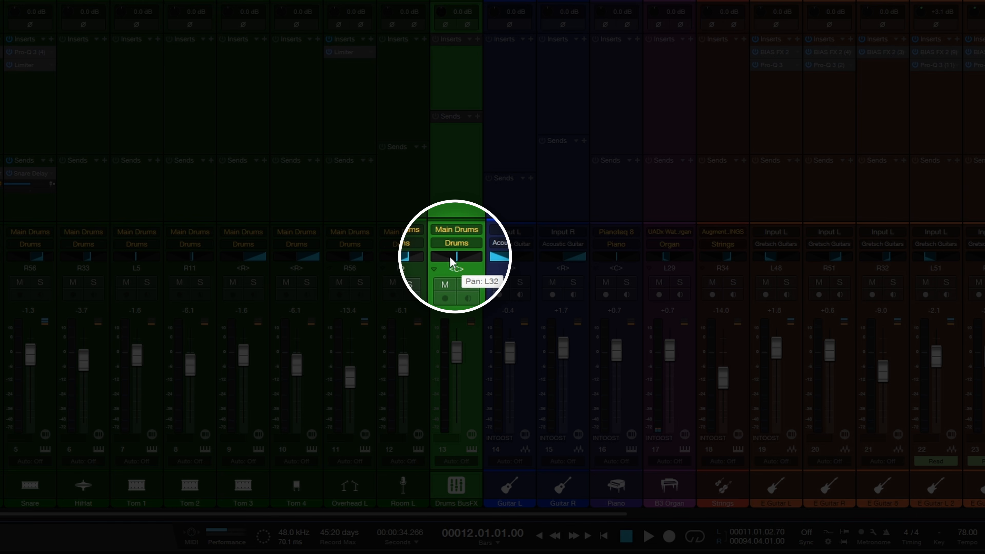
alt+click(450, 257)
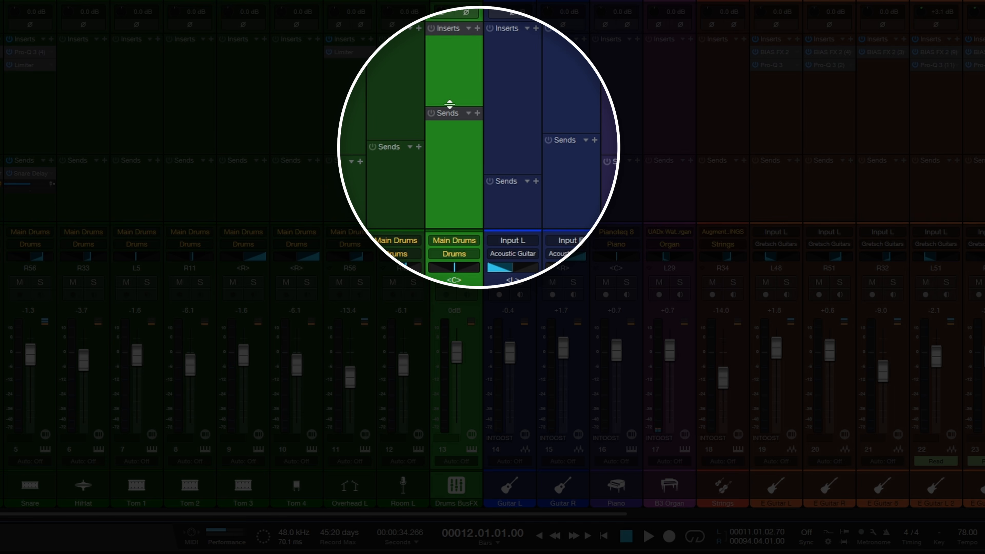
drag(449, 103, 452, 102)
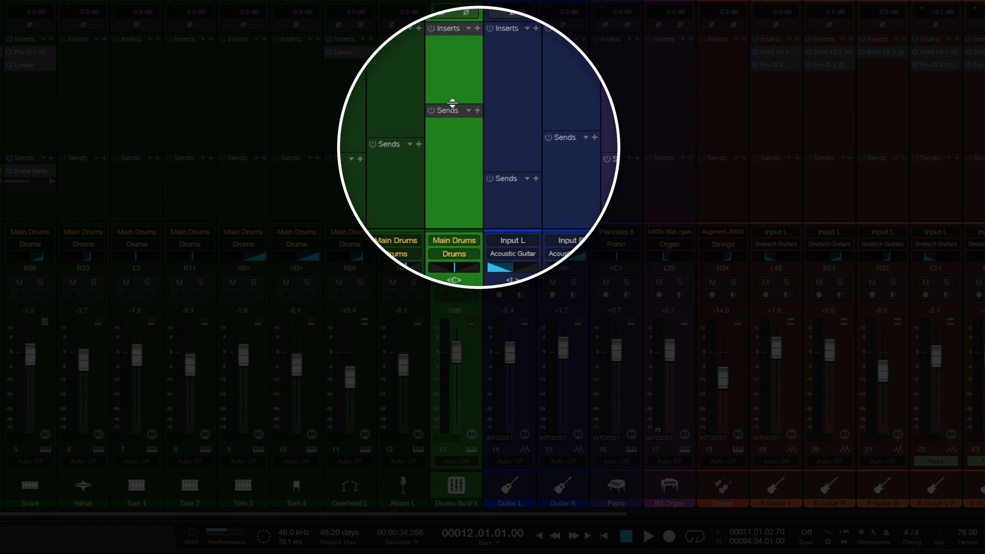
double_click(453, 103)
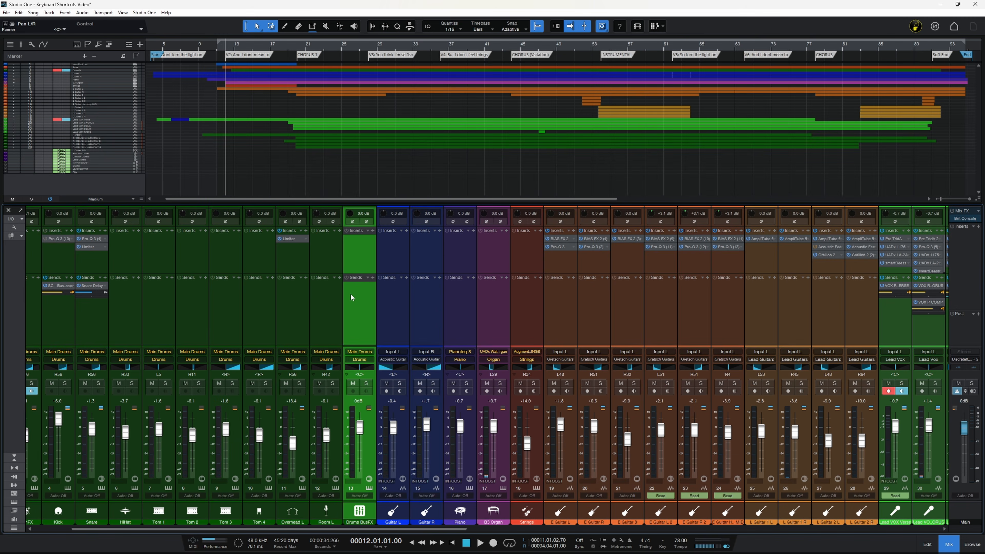
Step: Show, hide and show again all open plug-in windows, selecting the compressor's Attack control, and close them all
key(F12)
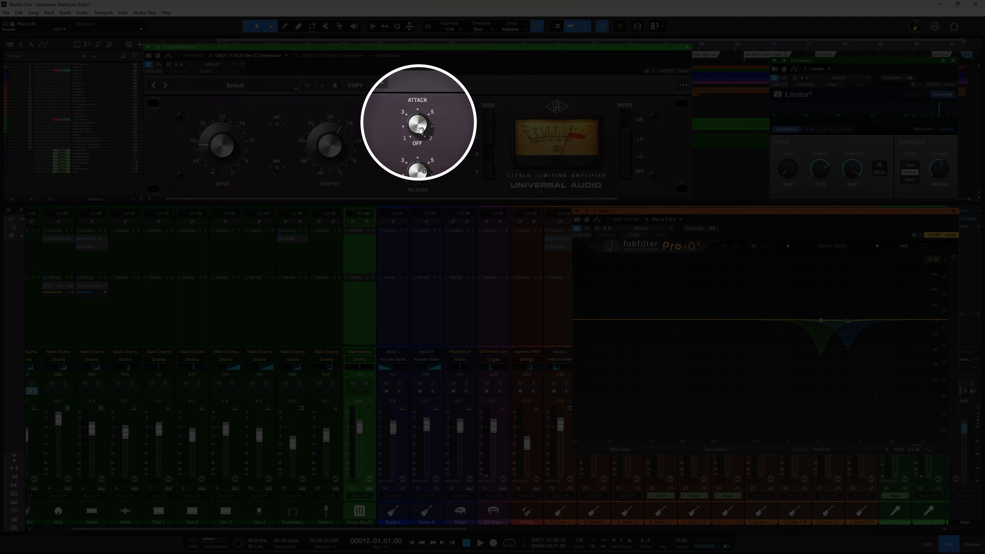
click(420, 130)
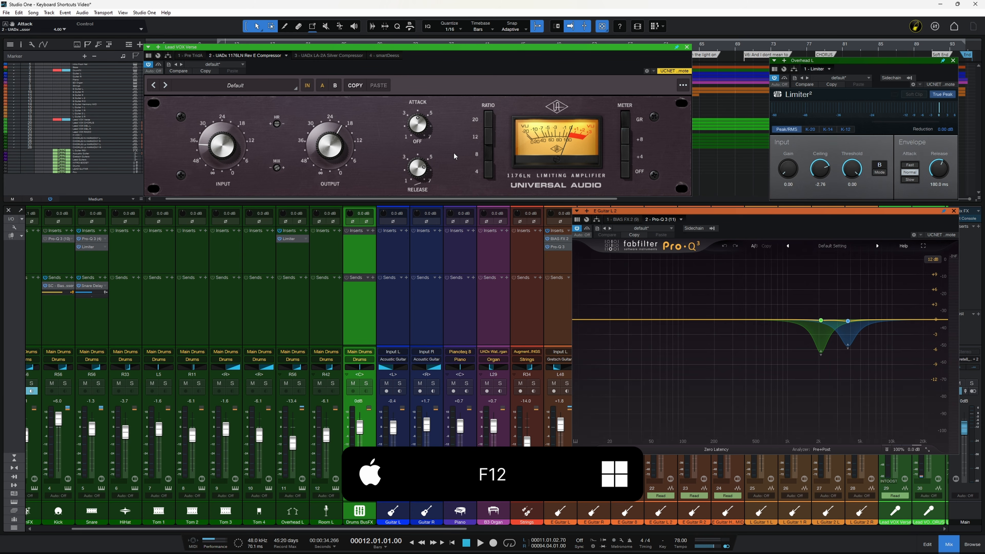
key(F12)
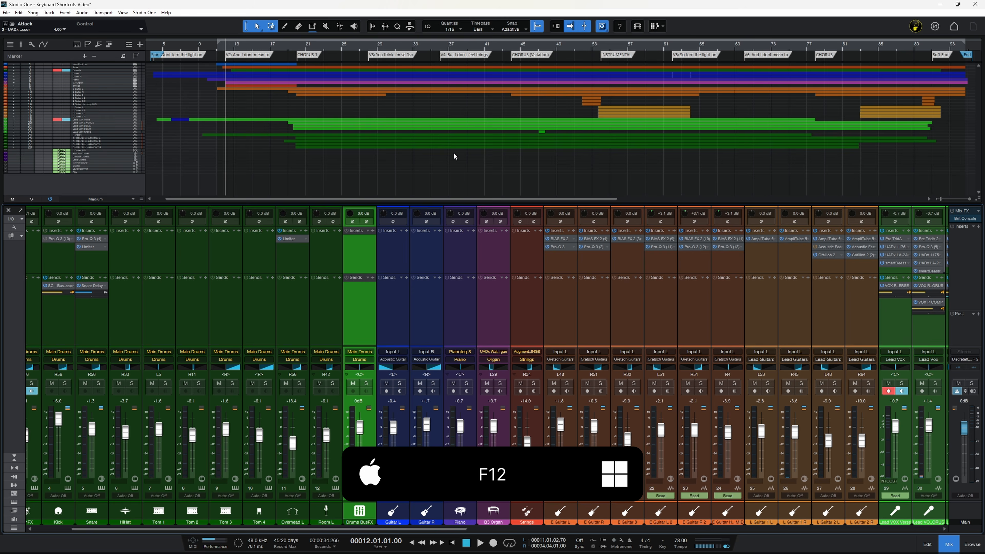
key(F12)
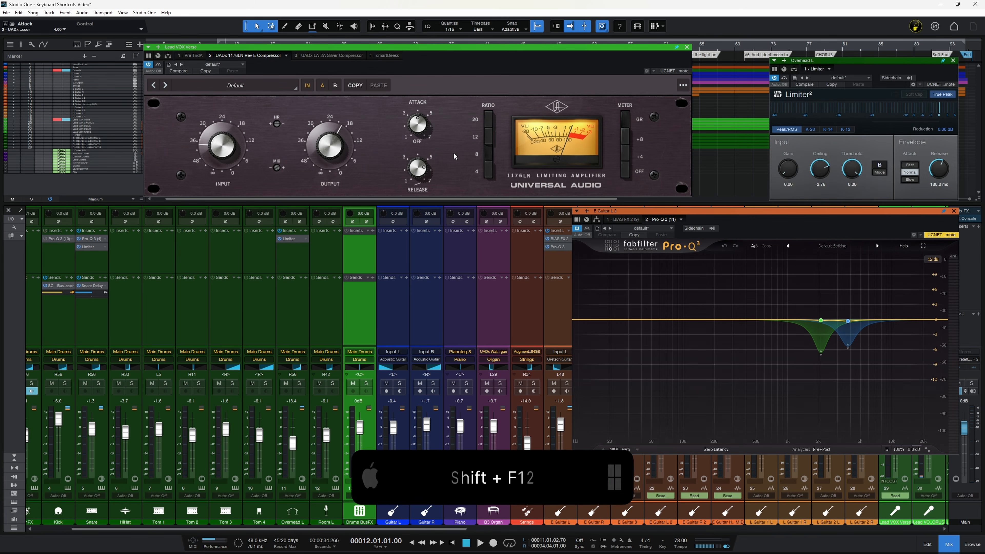
key(shift+F12)
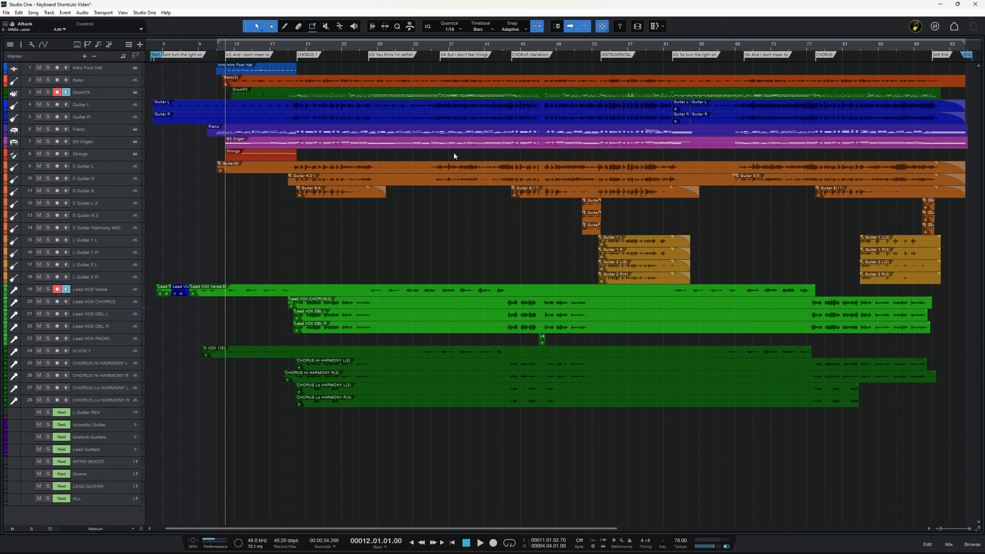
Step: Show the mixer console and solo the Piano, Strings, E Guitar R and E Guitar 8 channels
key(F3)
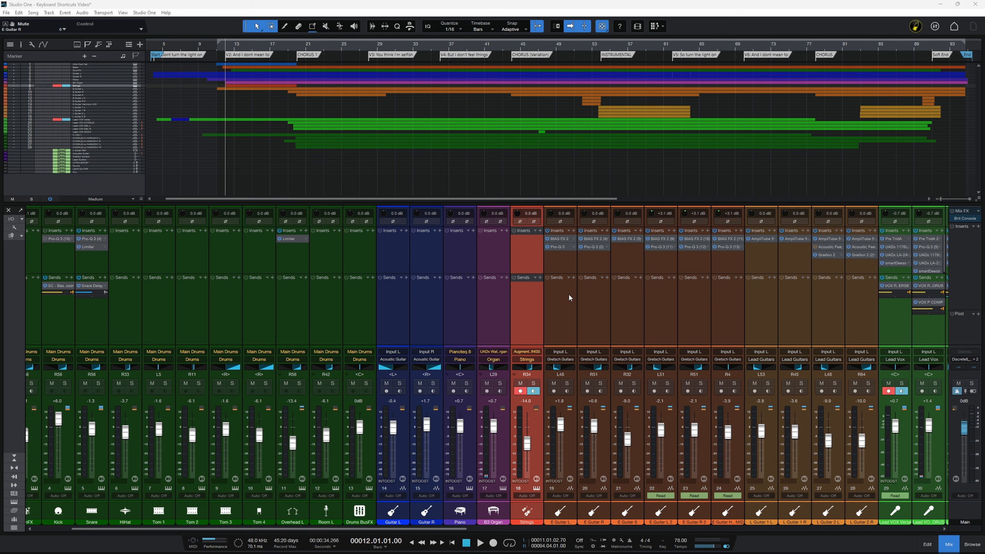
click(466, 383)
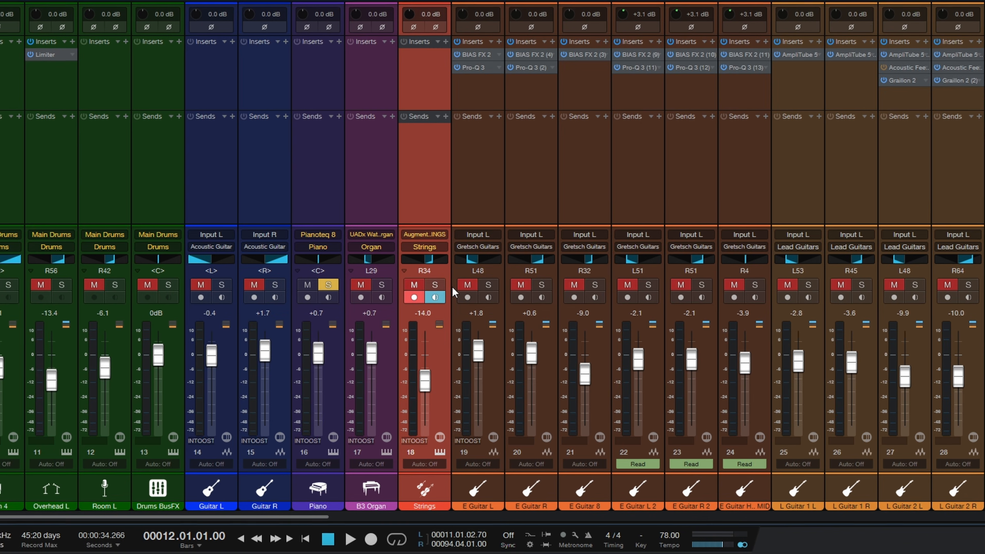
click(534, 383)
click(542, 286)
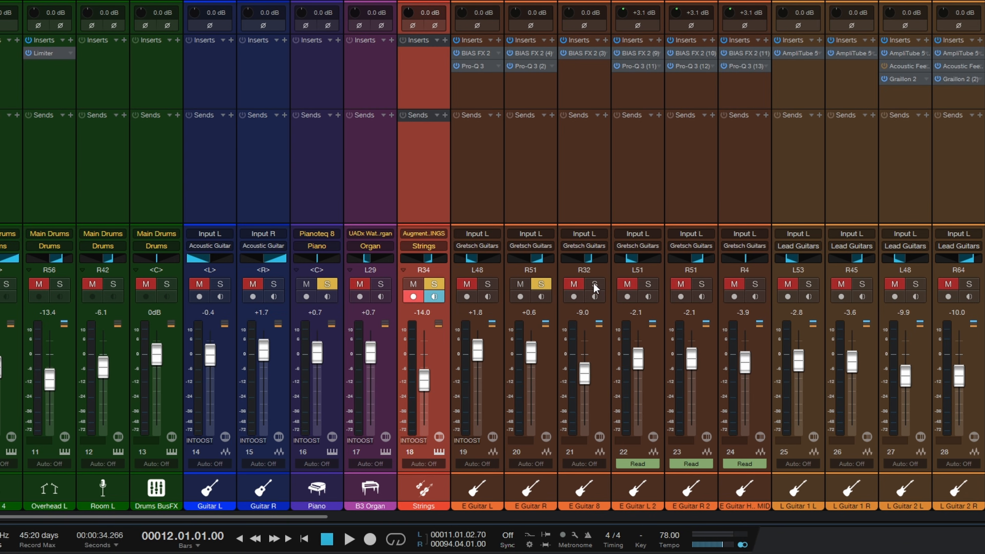
click(595, 284)
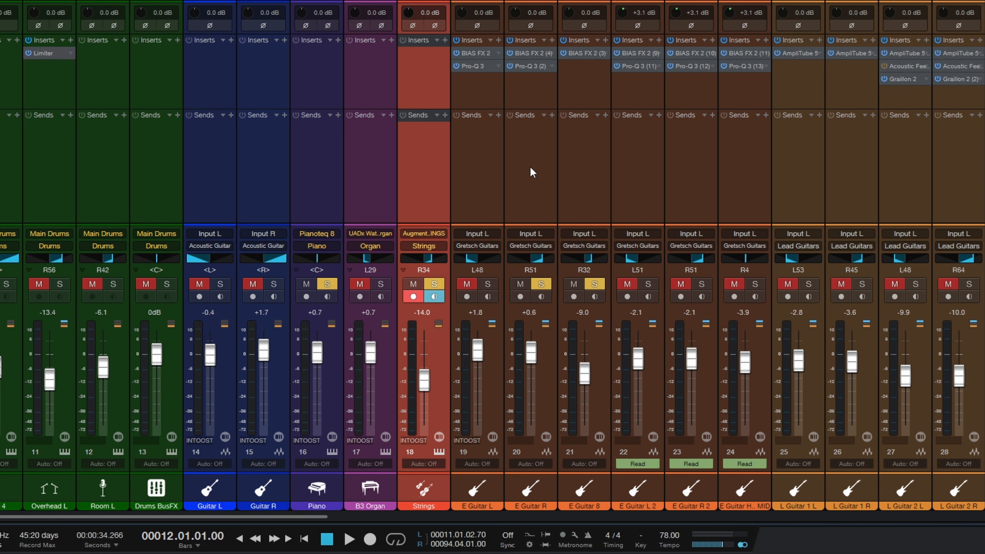
Step: Toggle the global solo off, back on and off again for the soloed channels
key(ctrl+shift+s)
key(ctrl+shift+s)
key(ctrl+shift+s)
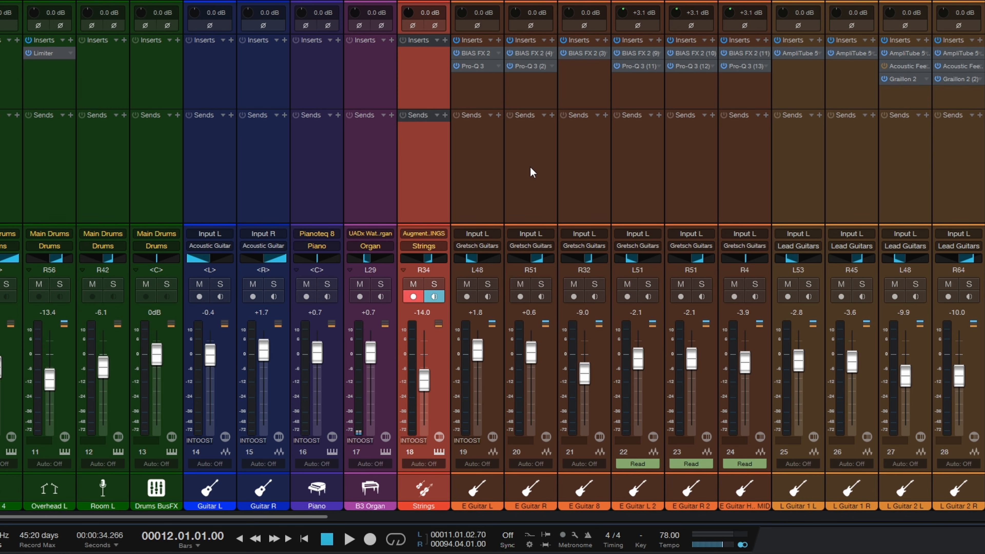
Step: Mute the Piano, Strings, E Guitar L and E Guitar R channels
click(308, 285)
click(413, 286)
click(467, 285)
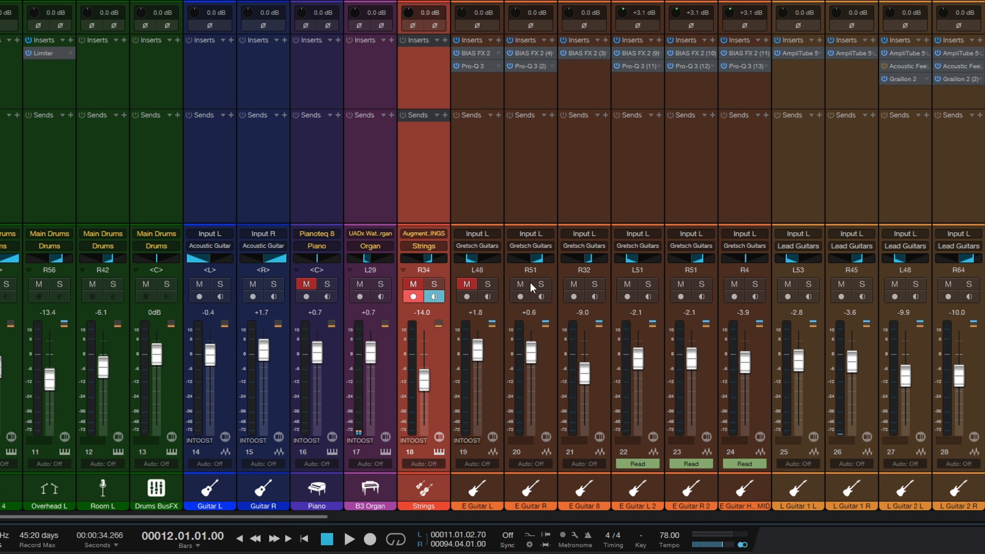
click(522, 286)
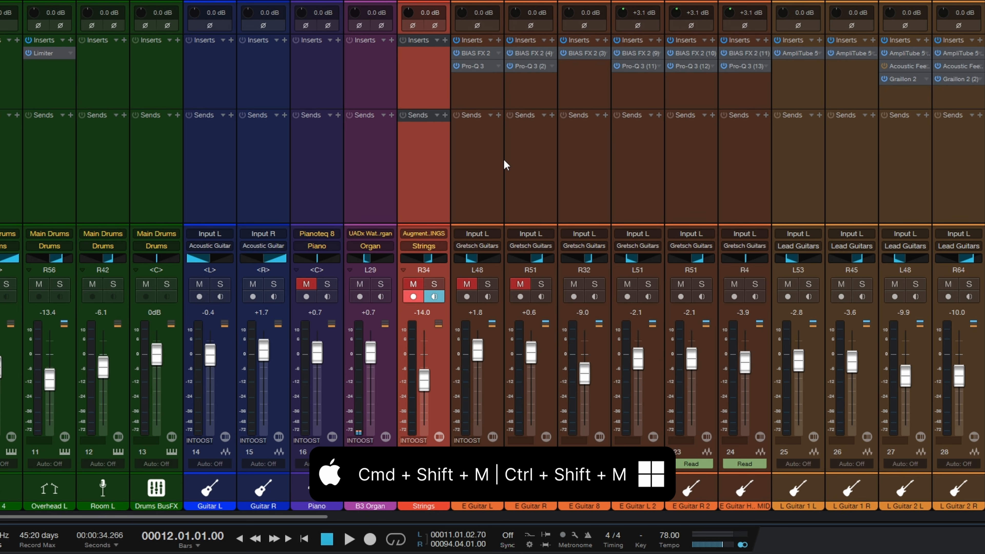
Step: Toggle the global mute repeatedly for the muted channels, leaving it off
key(ctrl+shift+m)
key(ctrl+shift+m)
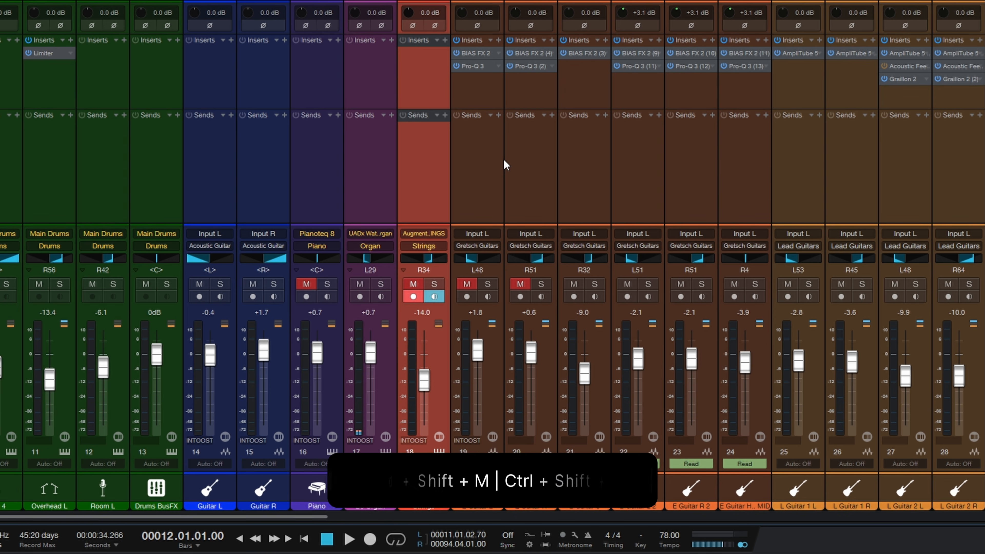
key(ctrl+shift+m)
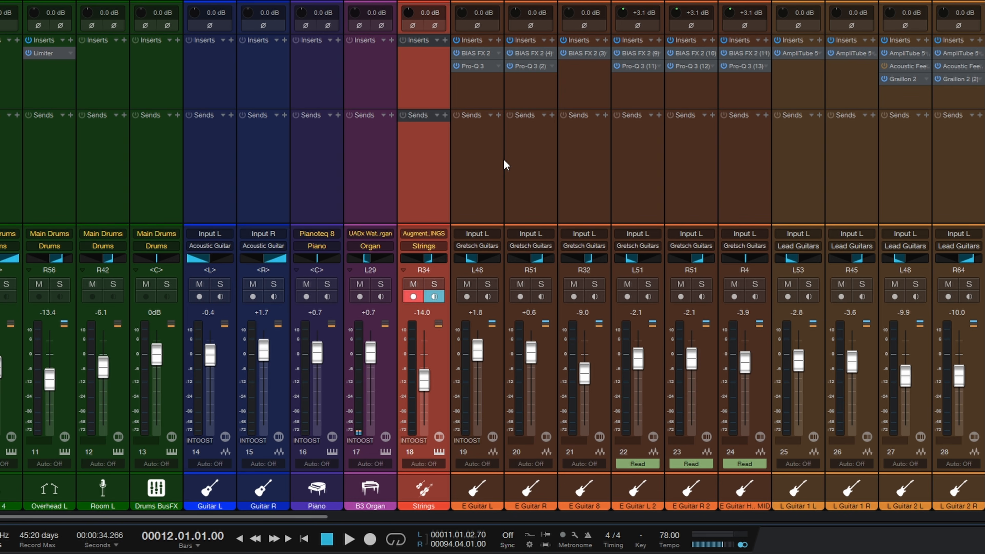
key(ctrl+shift+m)
key(ctrl+shift+m)
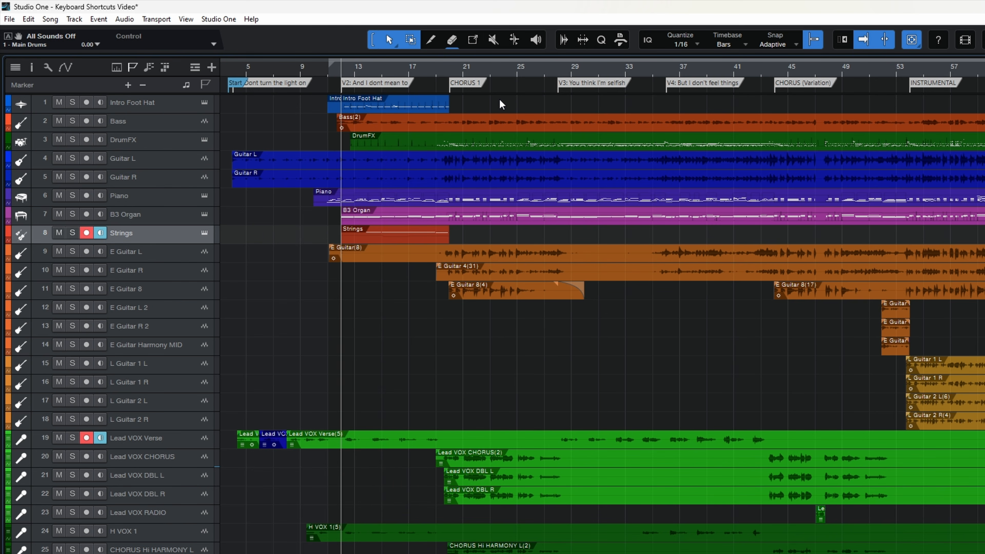
Step: Switch the arrangement's editing tool to Paint, Eraser and back to Arrow, and bring up the Eraser once more
key(5)
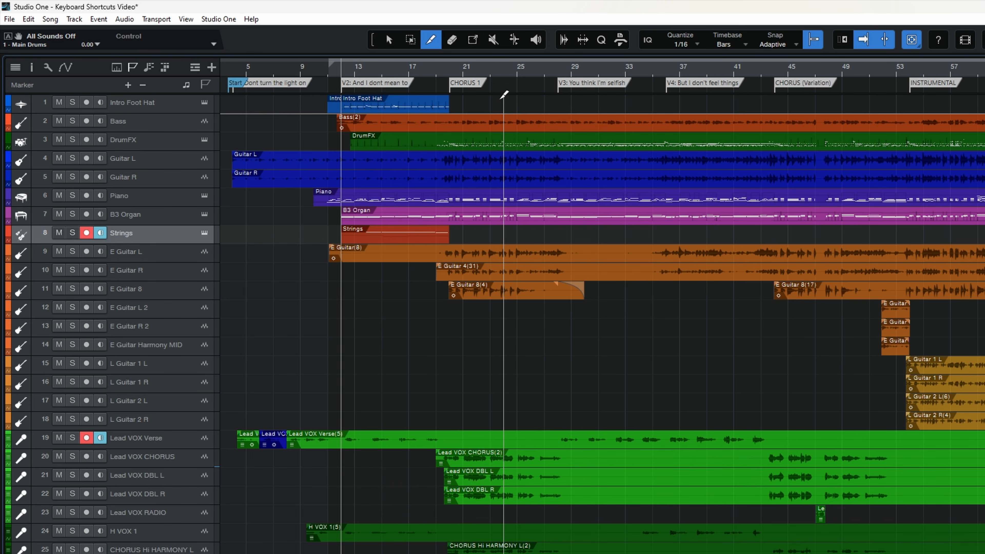
key(6)
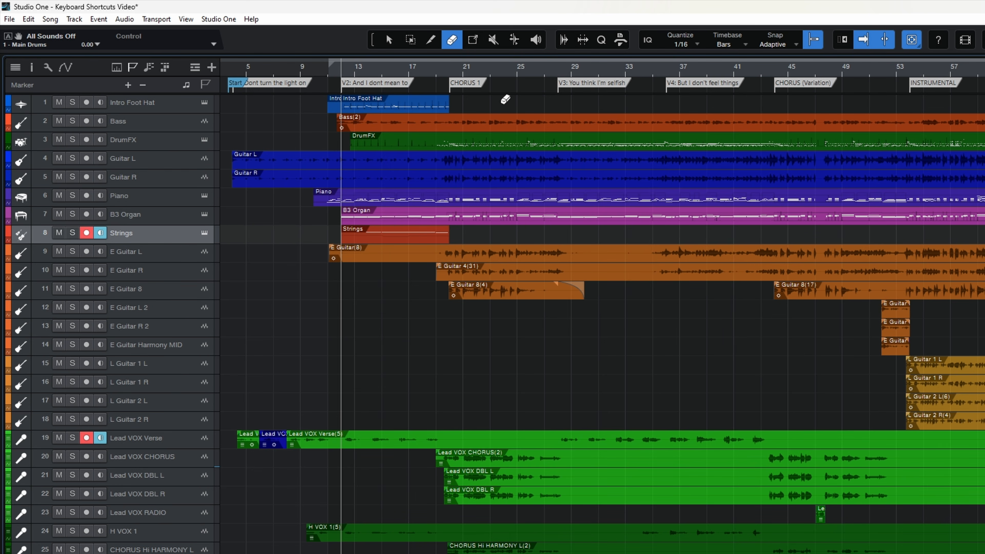
key(1)
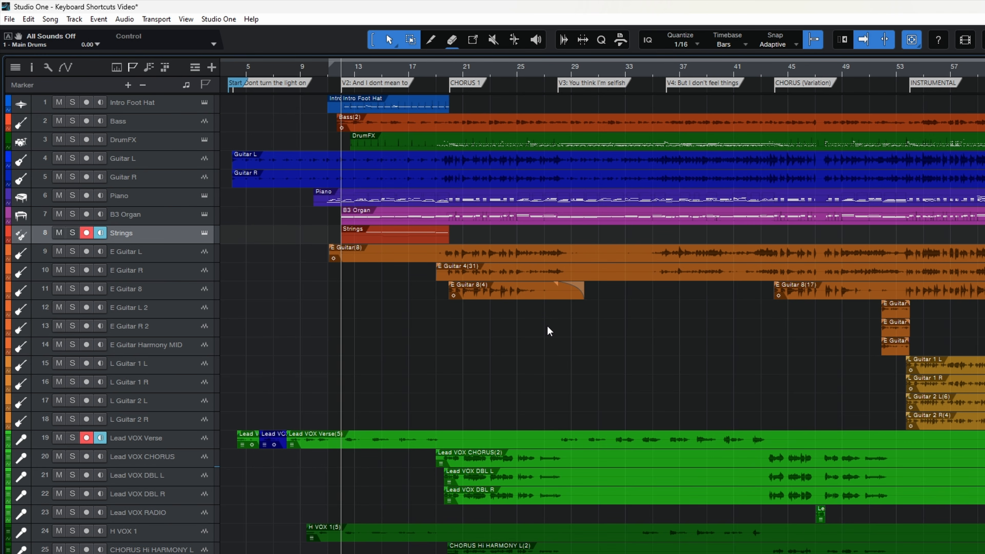
key(6)
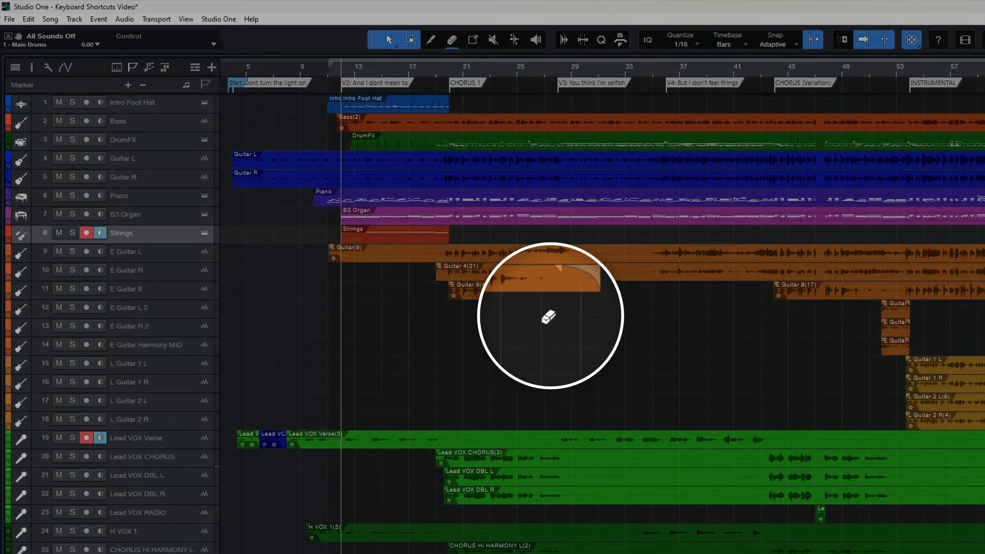